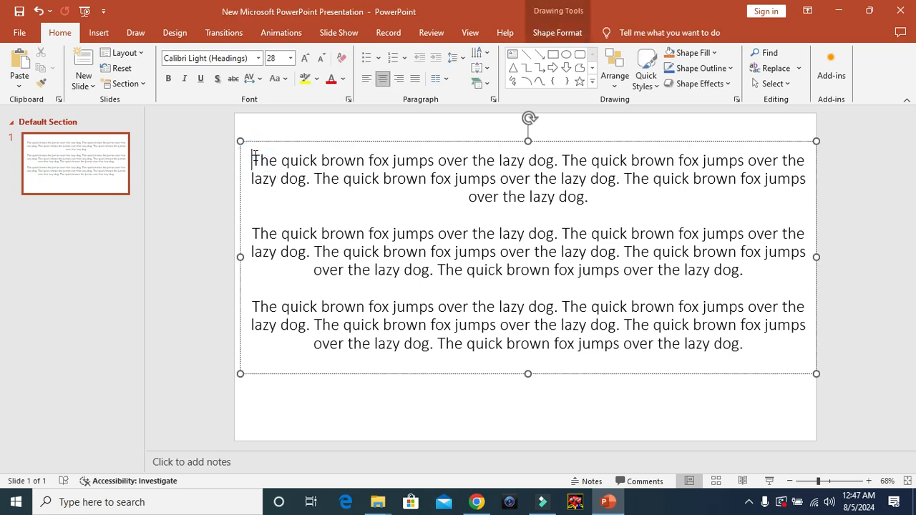
drag(255, 159, 744, 345)
click(533, 286)
click(376, 133)
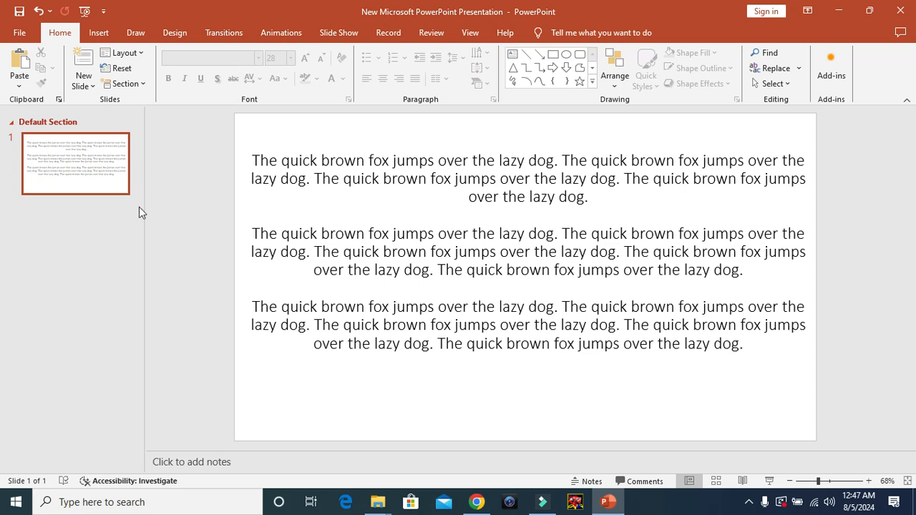
click(102, 252)
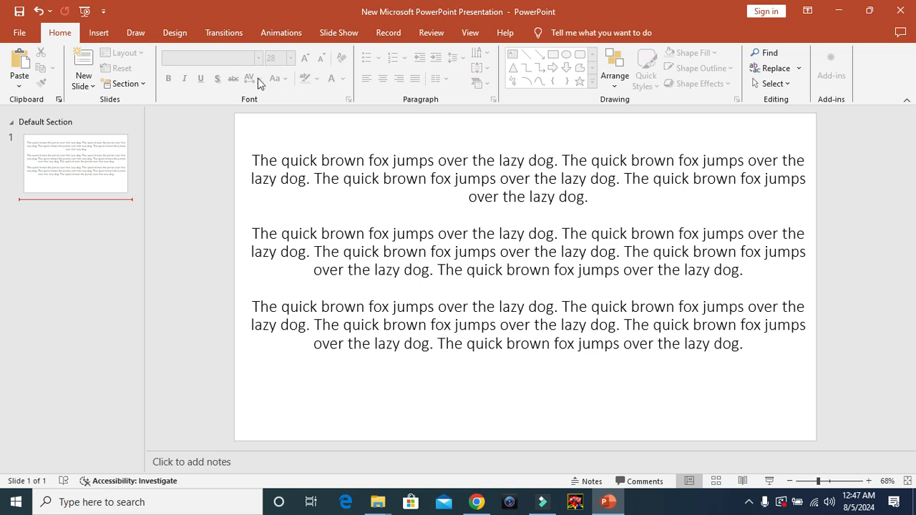
click(308, 198)
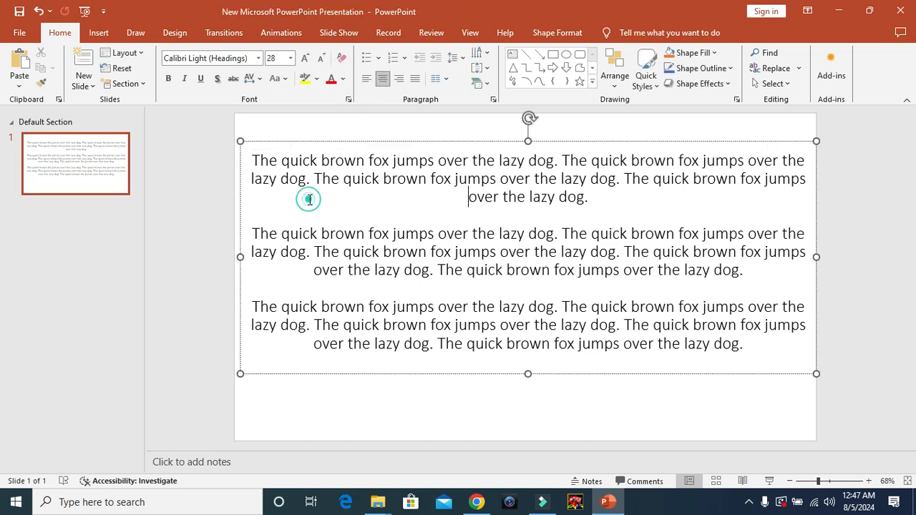
click(380, 130)
click(345, 178)
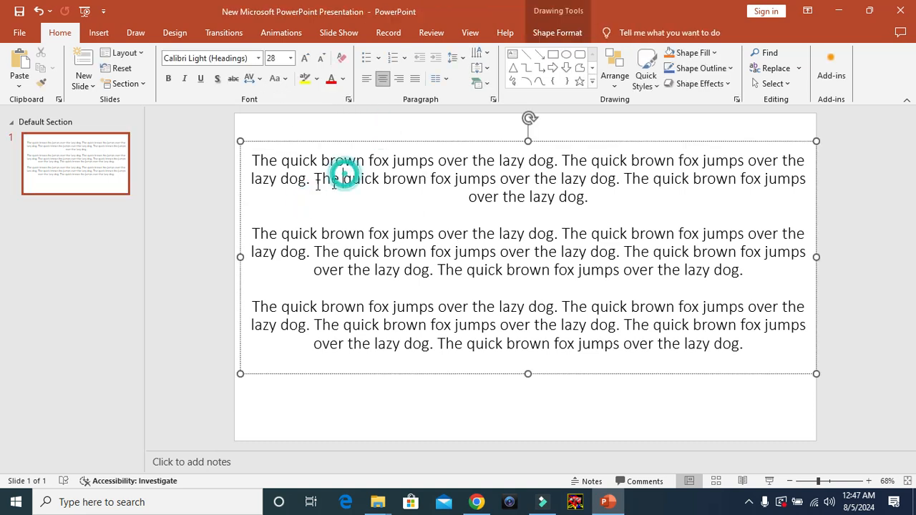
click(308, 126)
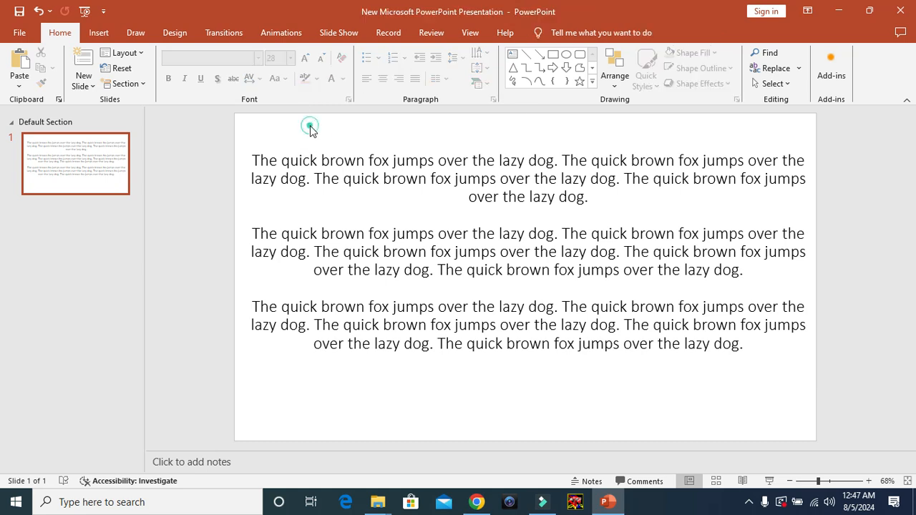
click(429, 141)
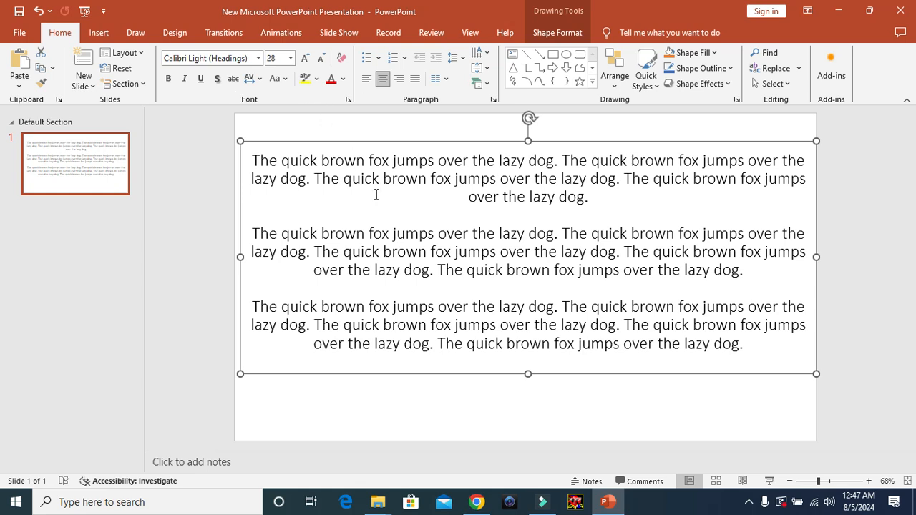
click(328, 124)
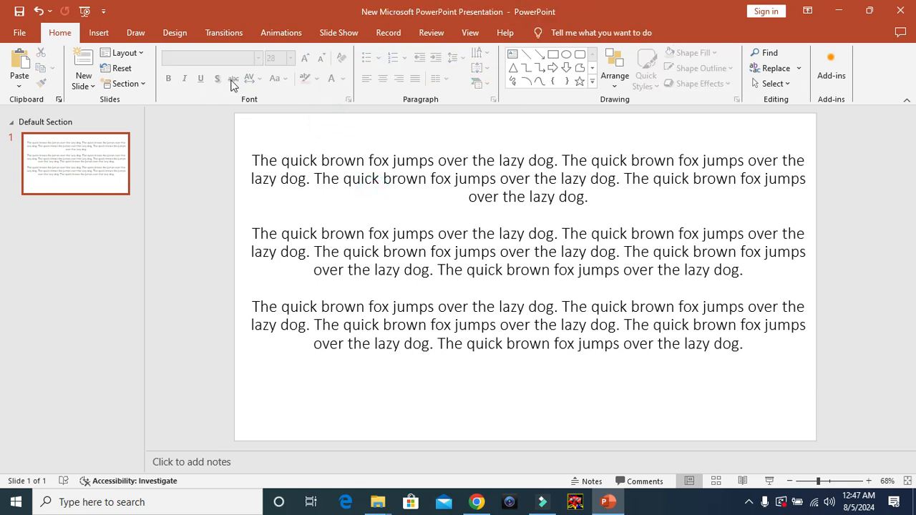
click(340, 251)
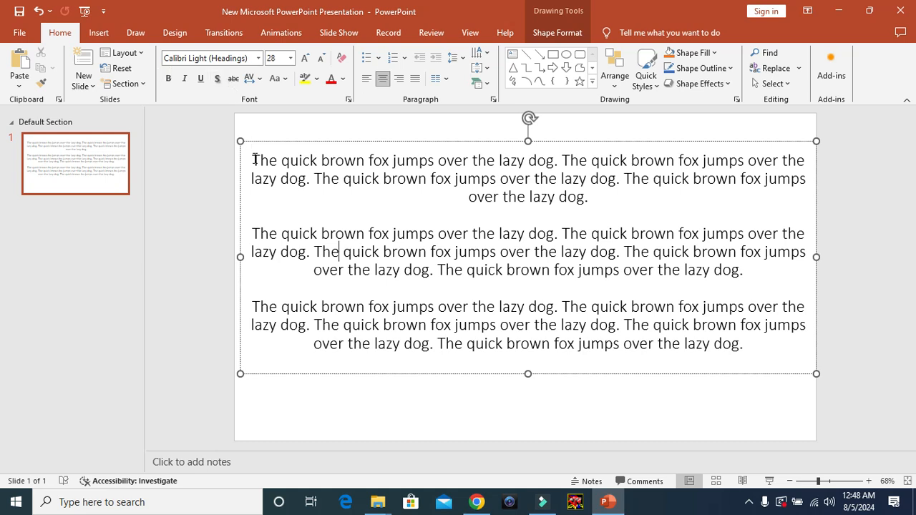
Change the font of all three paragraphs in the slide's text box to Berlin Sans FB.
drag(252, 159, 752, 343)
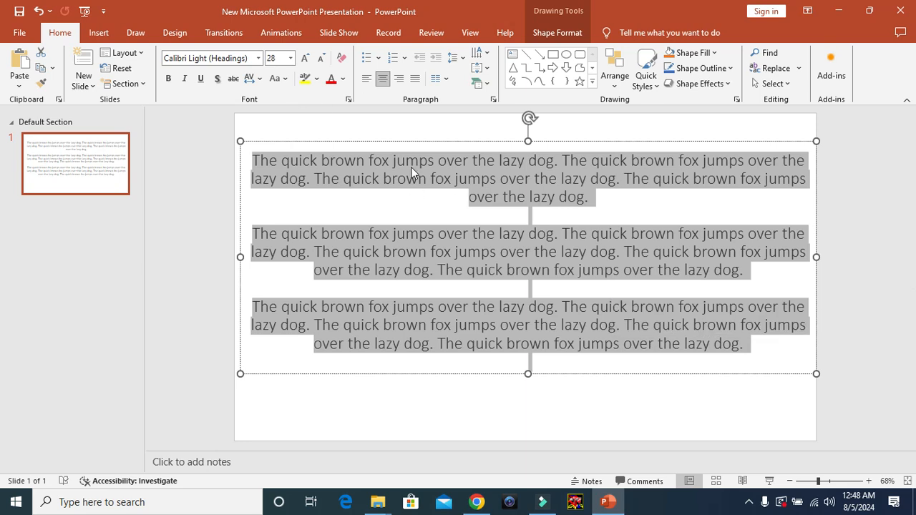
click(290, 195)
click(251, 159)
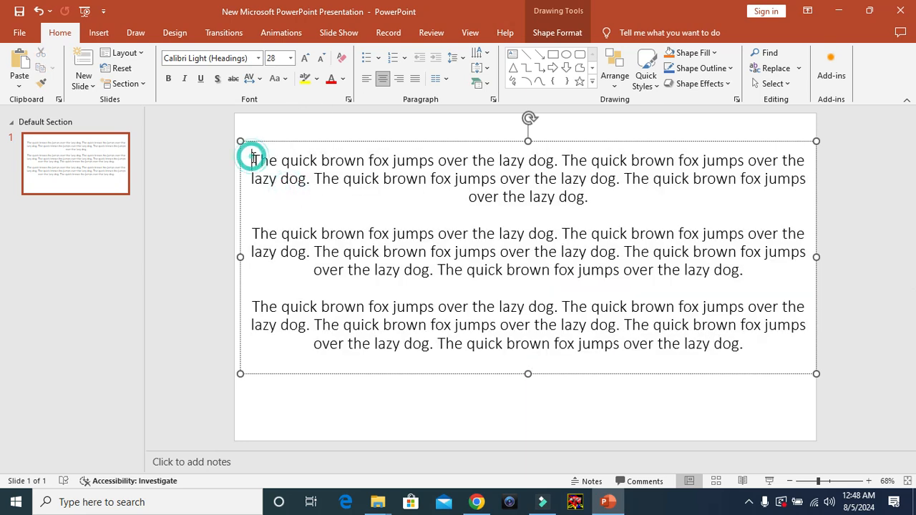
drag(254, 158, 730, 343)
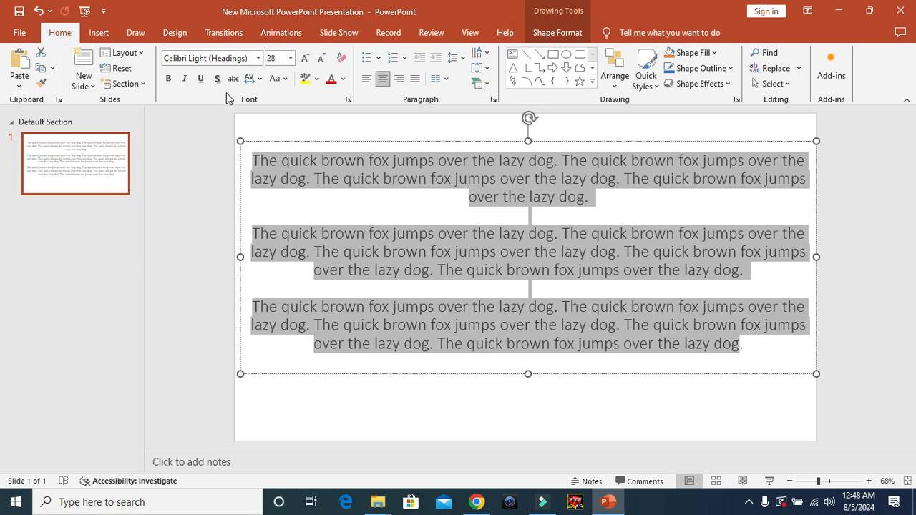
click(259, 59)
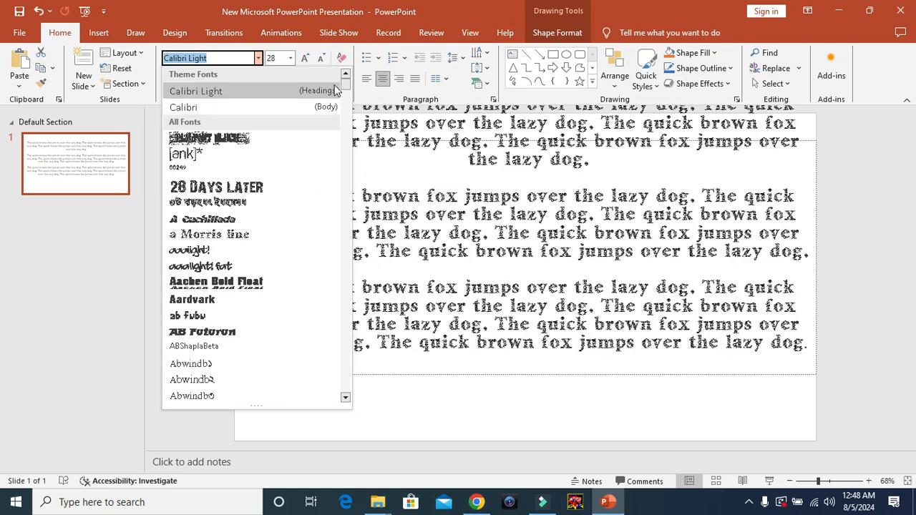
drag(346, 82, 349, 166)
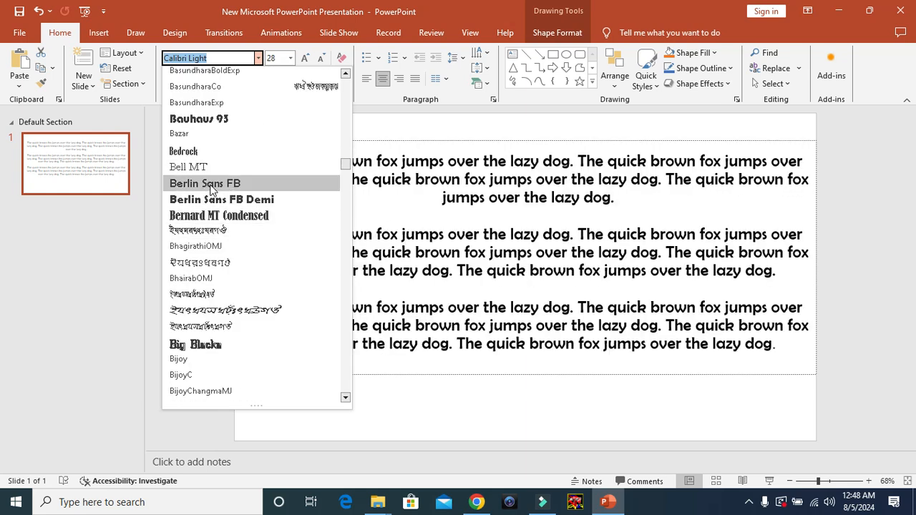
click(210, 184)
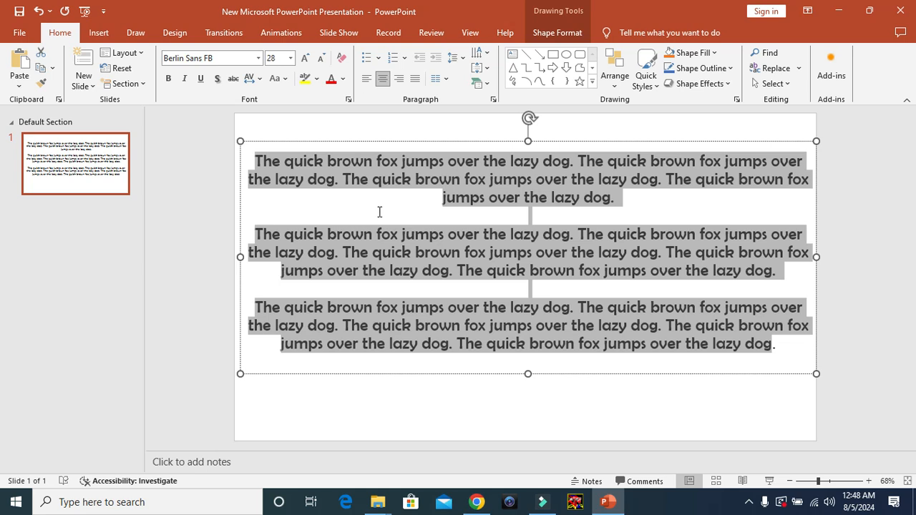
click(379, 212)
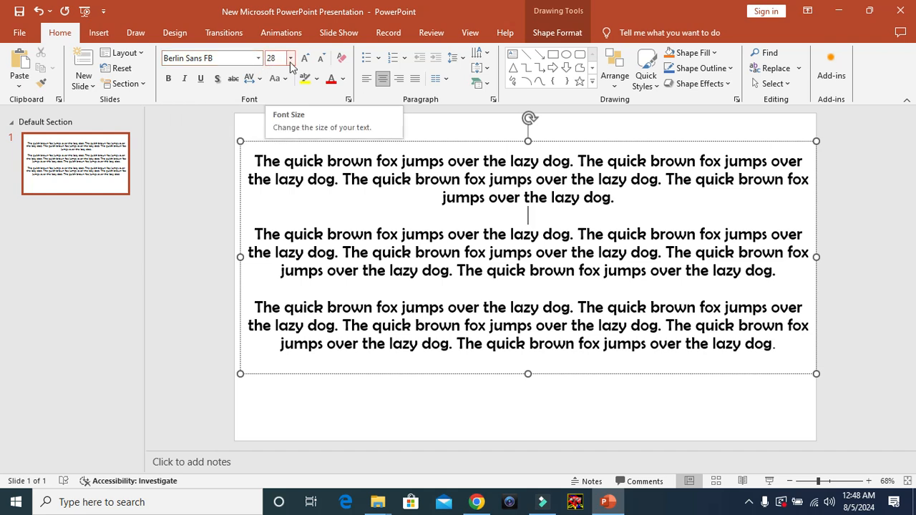
Set the font size of all three paragraphs to 24.
drag(250, 159, 778, 349)
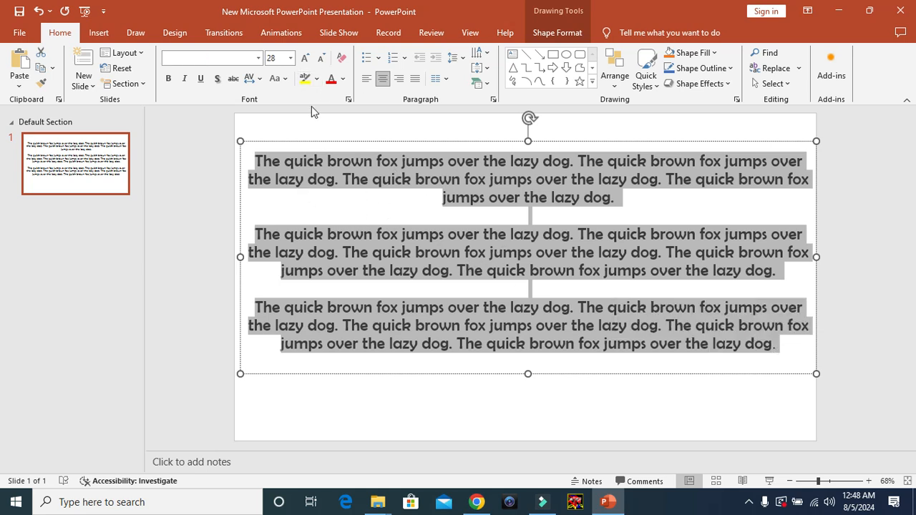
click(290, 57)
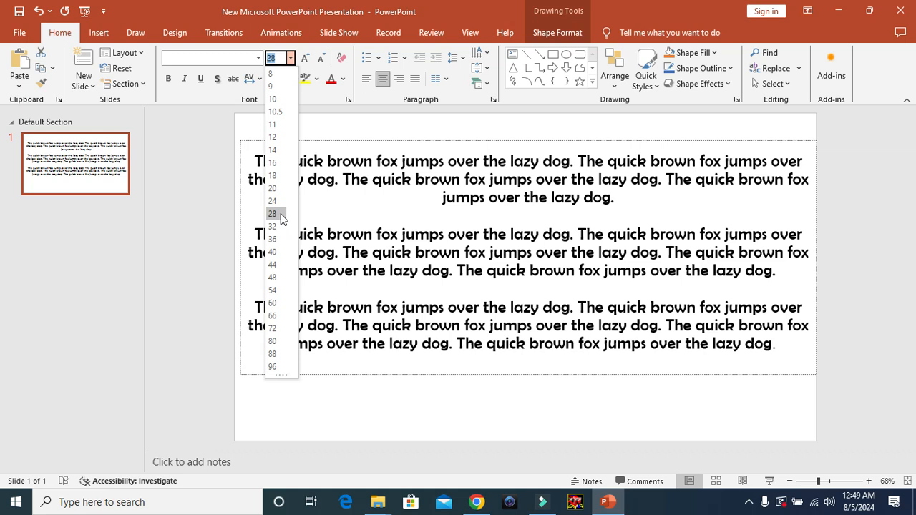
click(276, 204)
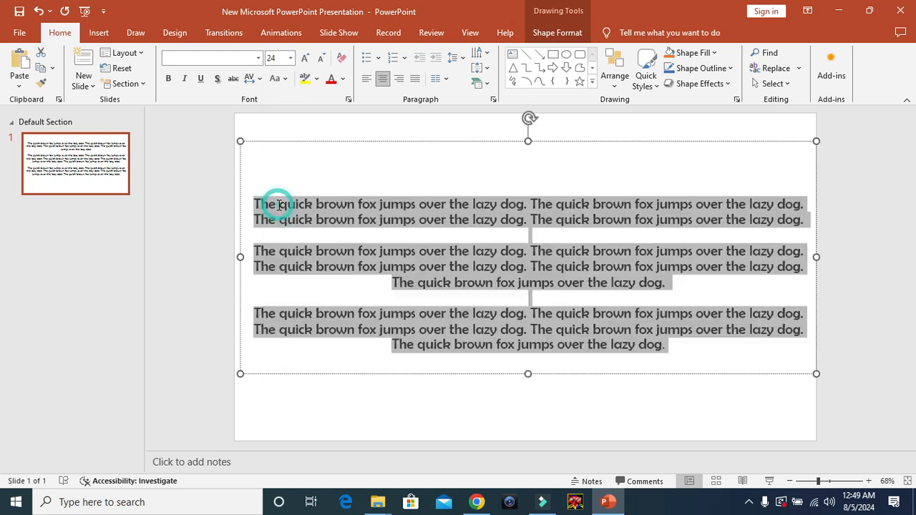
click(373, 182)
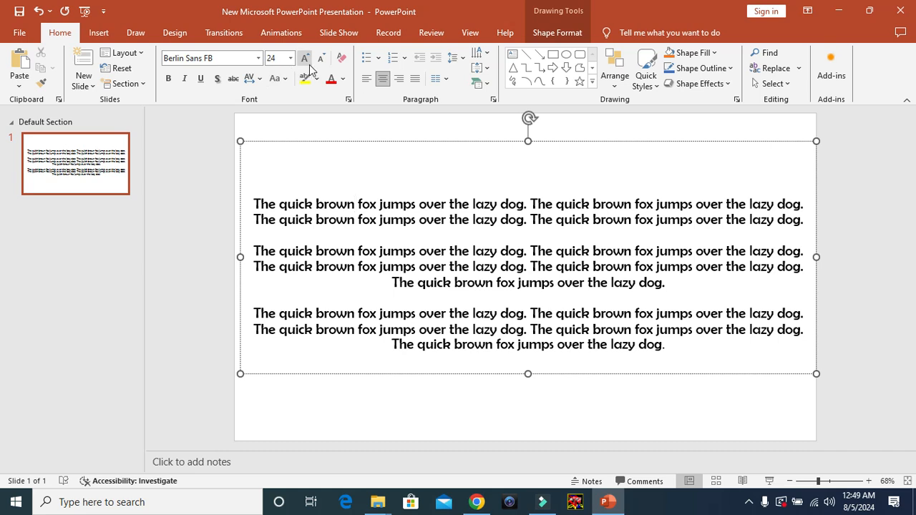
Increase the font size of all three paragraphs one step to 28, and decrease it one step back to 24.
drag(254, 204, 668, 351)
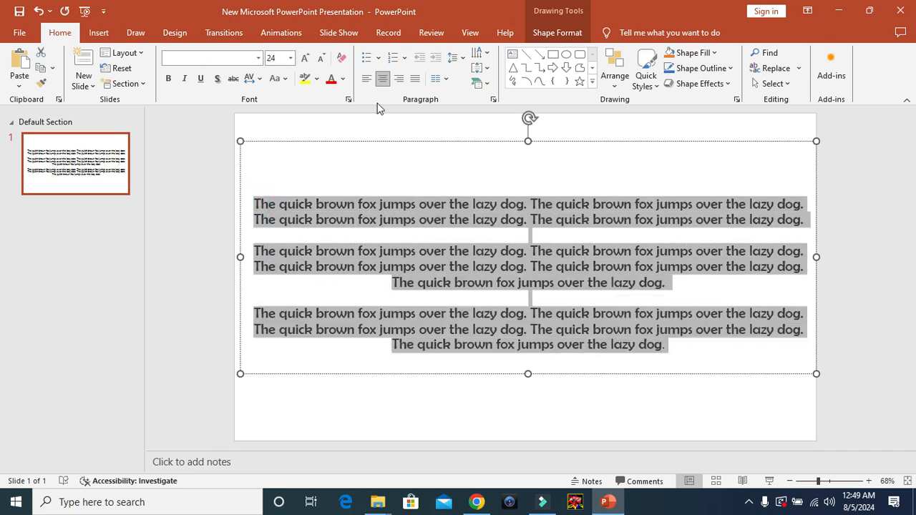
click(305, 59)
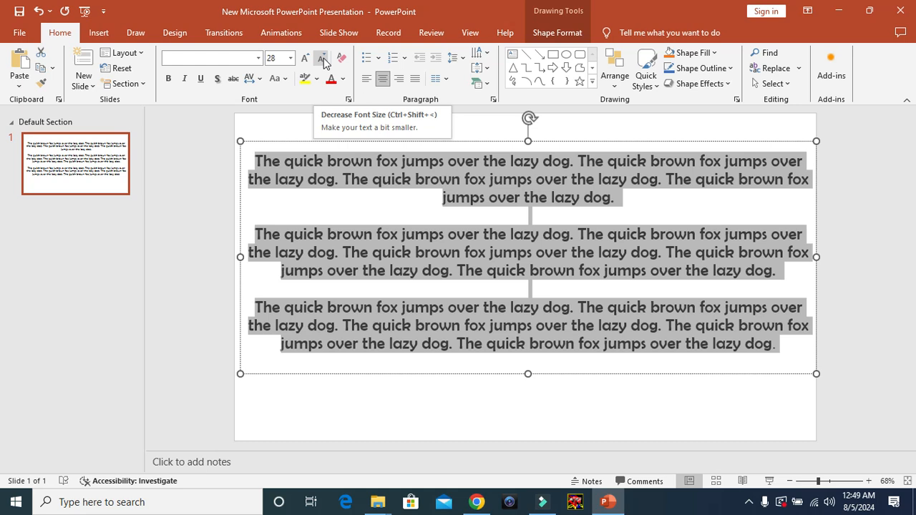
click(324, 60)
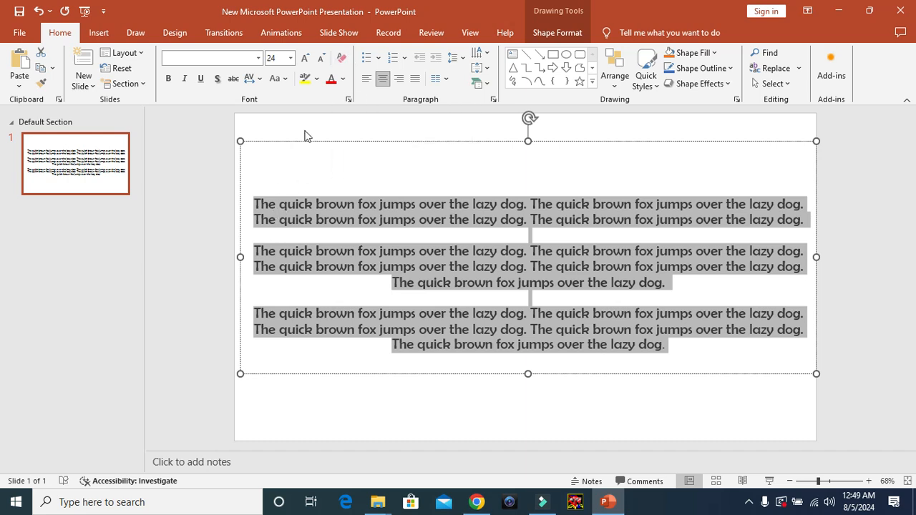
Clear all formatting from the three paragraphs and reduce their font size stepwise to 28.
click(342, 58)
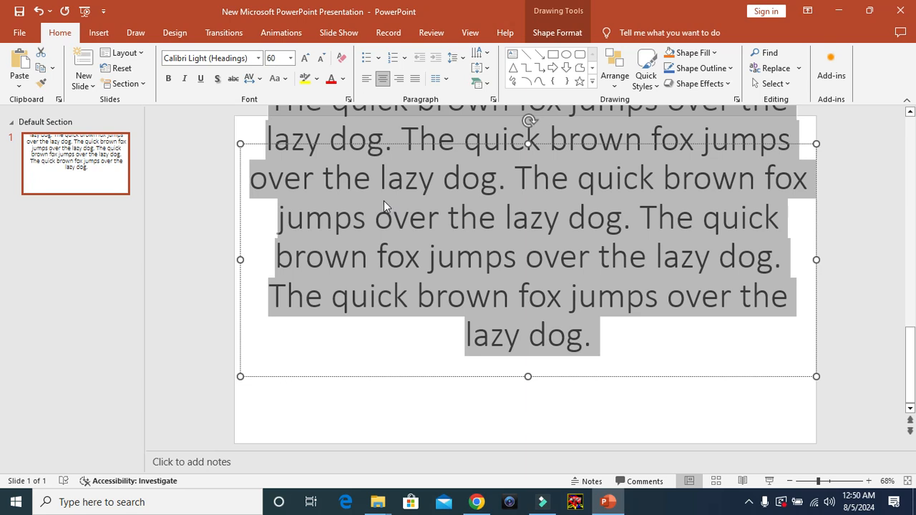
click(321, 62)
click(321, 58)
click(321, 58)
click(321, 58)
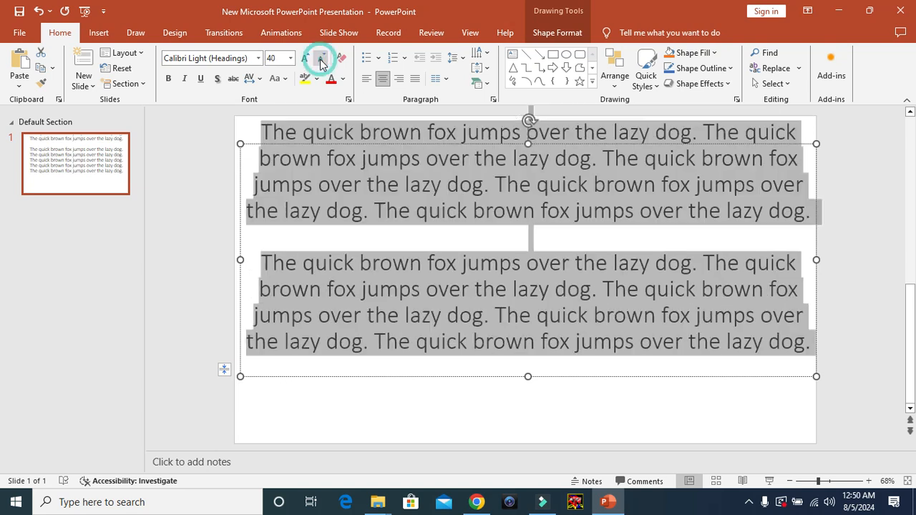
click(321, 57)
click(321, 58)
click(321, 58)
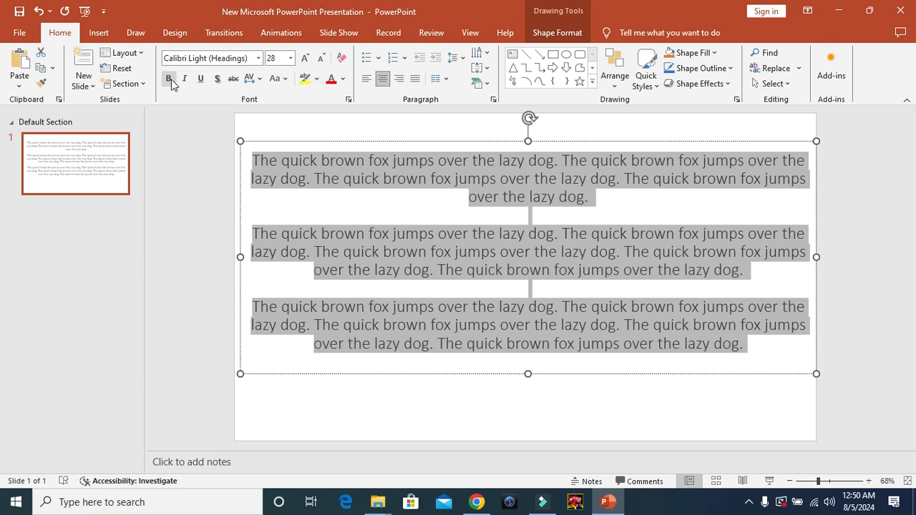
Make the whole first paragraph bold.
click(299, 198)
drag(253, 158, 626, 194)
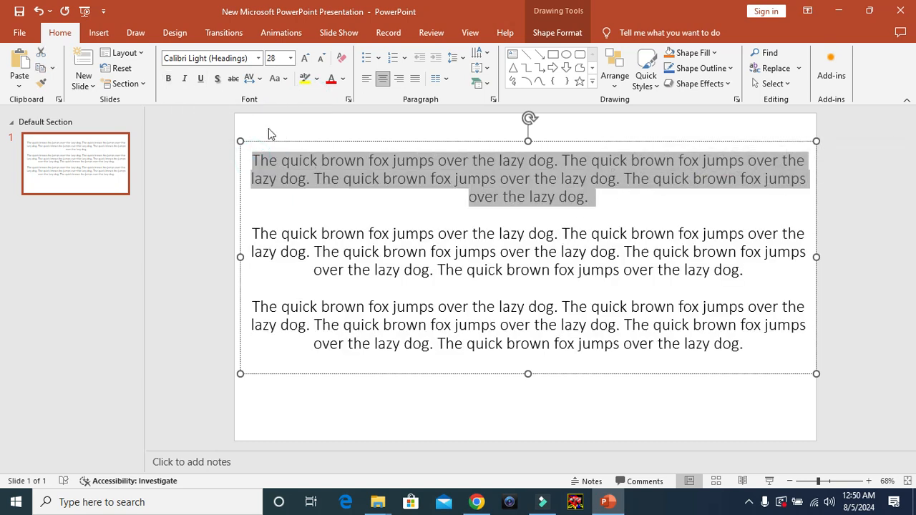
click(172, 84)
click(402, 203)
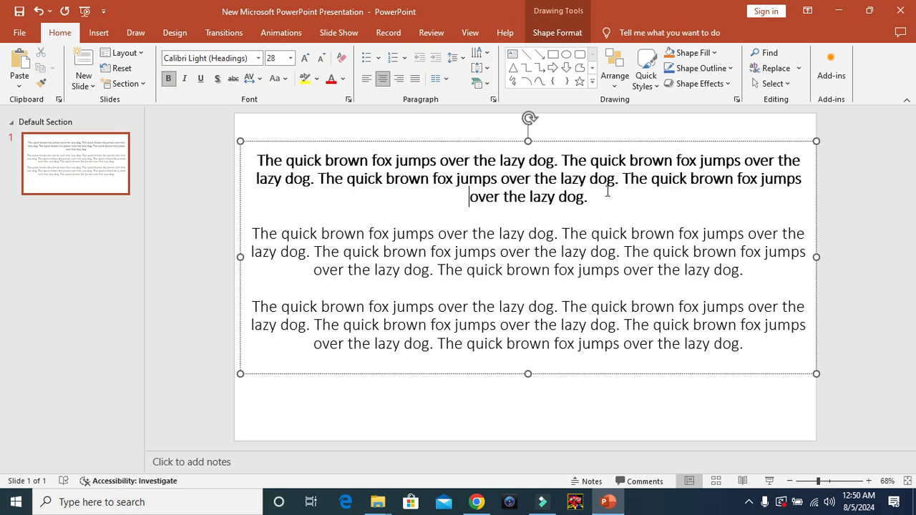
Italicize the whole first paragraph.
drag(637, 198, 264, 171)
click(288, 203)
drag(257, 160, 614, 194)
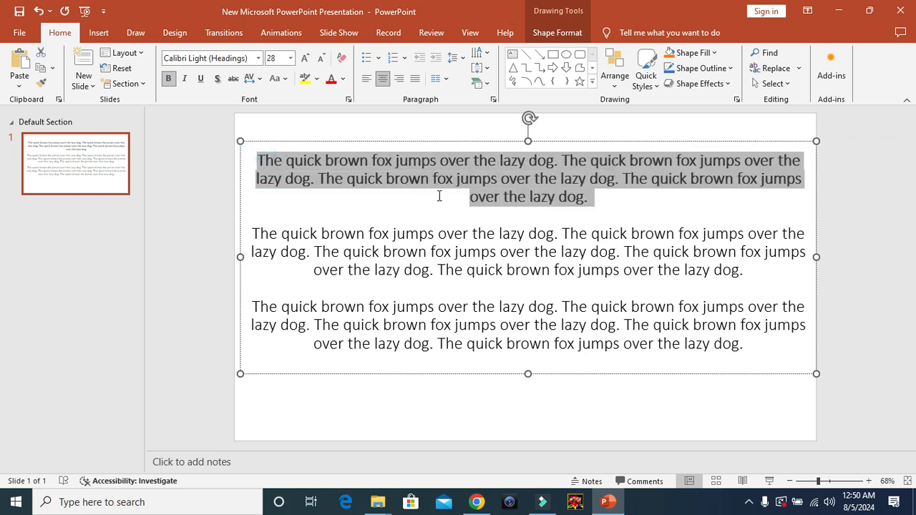
click(186, 80)
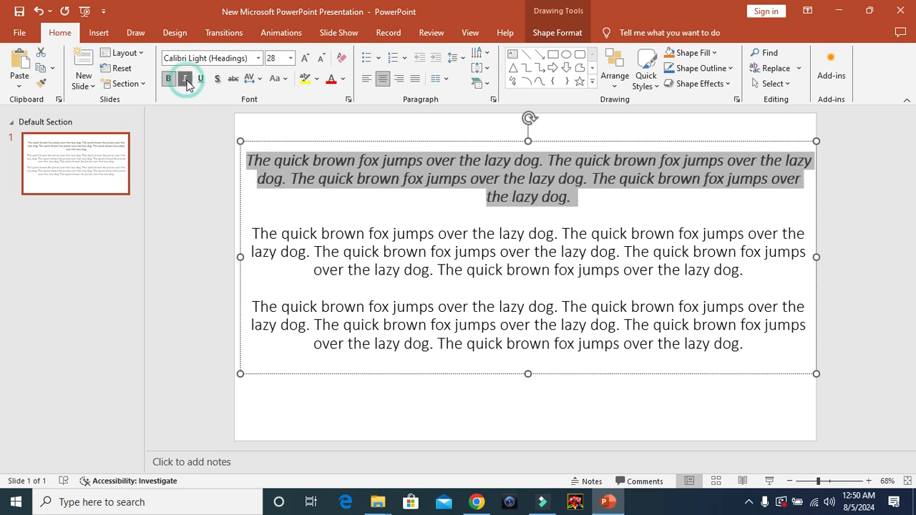
click(596, 205)
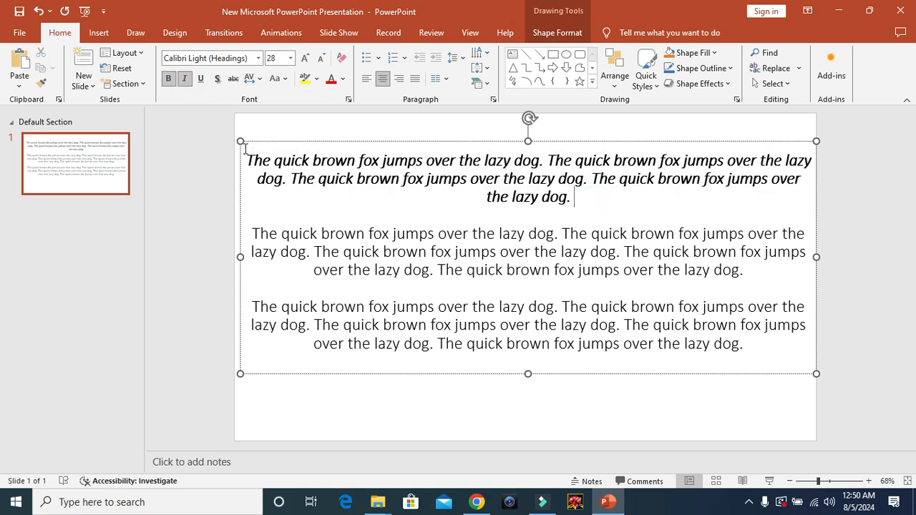
Underline the whole first paragraph.
drag(247, 159, 572, 199)
click(409, 198)
drag(247, 159, 626, 198)
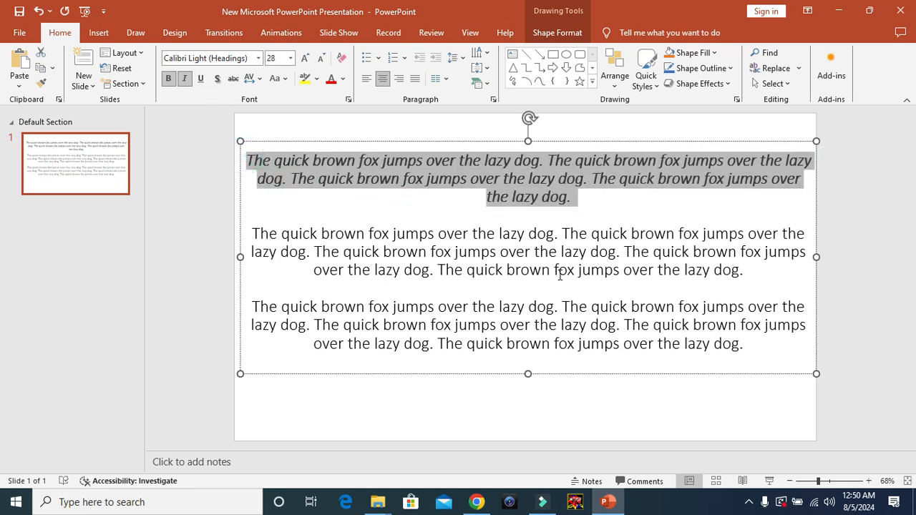
click(205, 79)
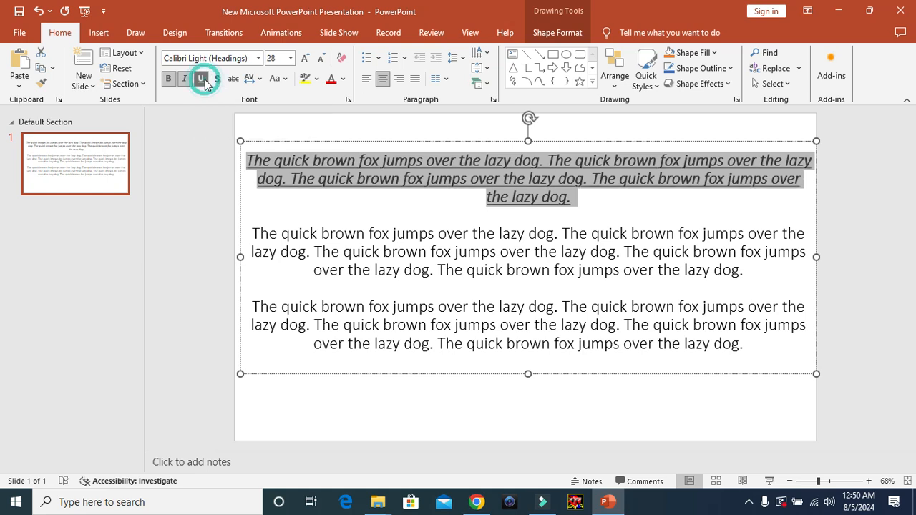
click(312, 208)
drag(247, 157, 618, 203)
Underline the word "The" at the start of the second paragraph.
double_click(256, 234)
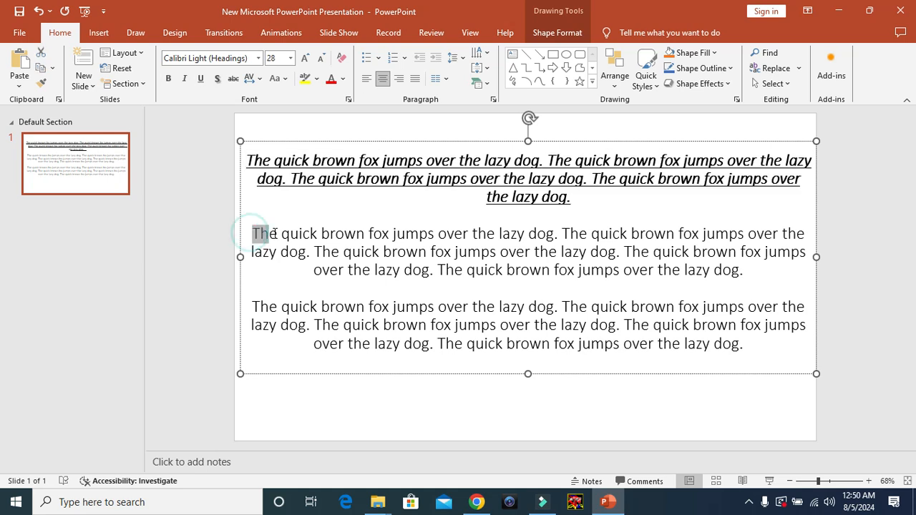
click(201, 81)
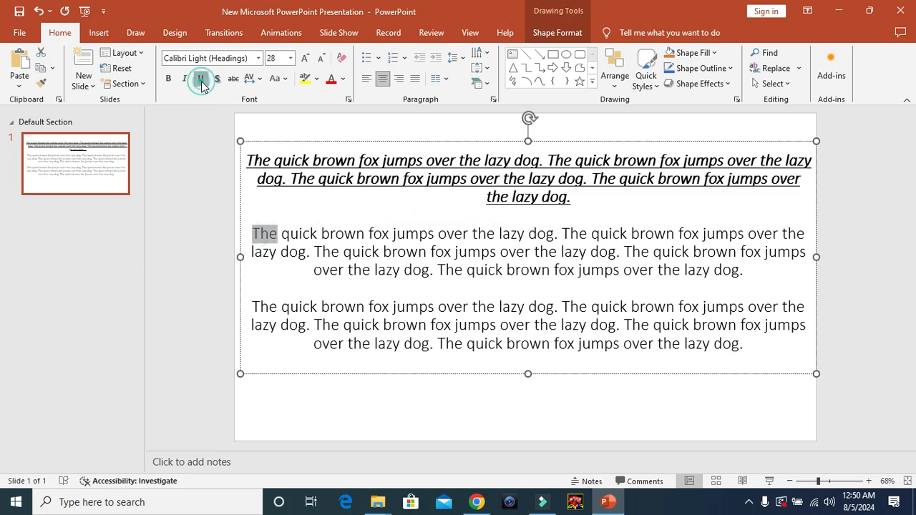
click(292, 225)
click(347, 210)
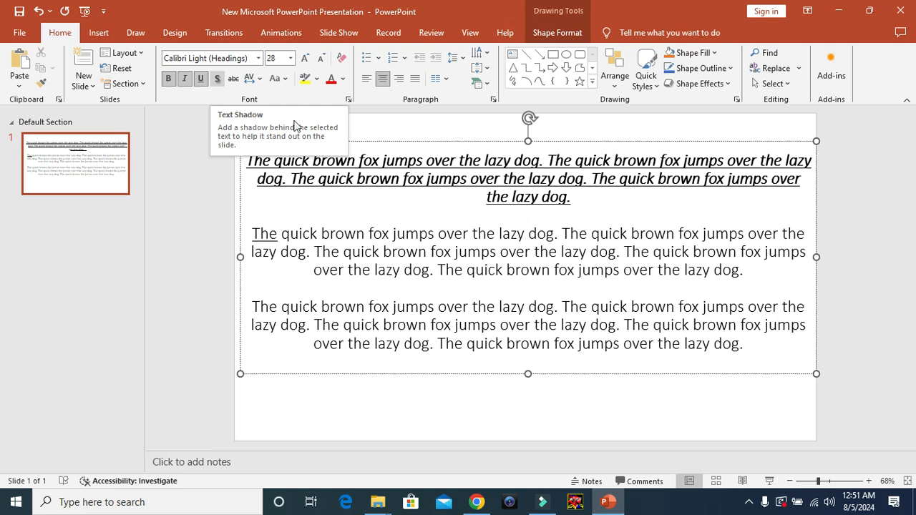
Apply a text shadow to the word "quick" in the first line of the second paragraph.
click(335, 221)
double_click(286, 234)
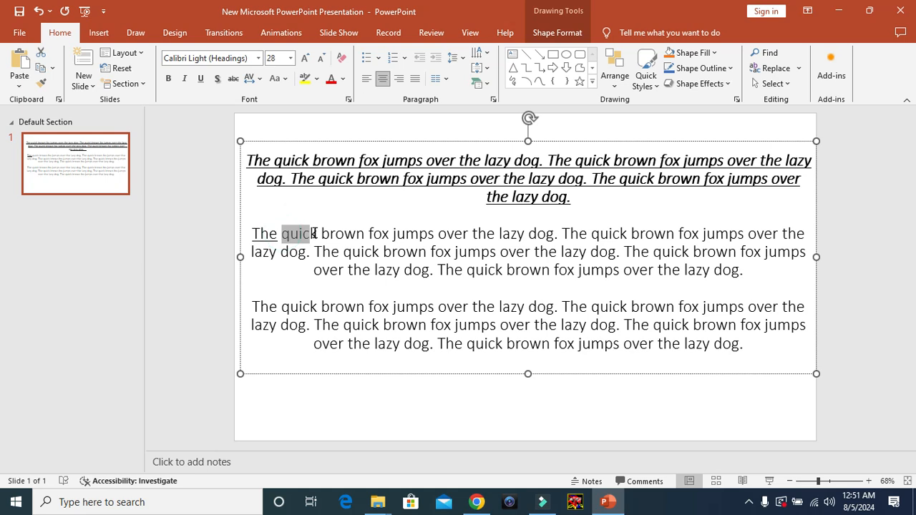
click(217, 79)
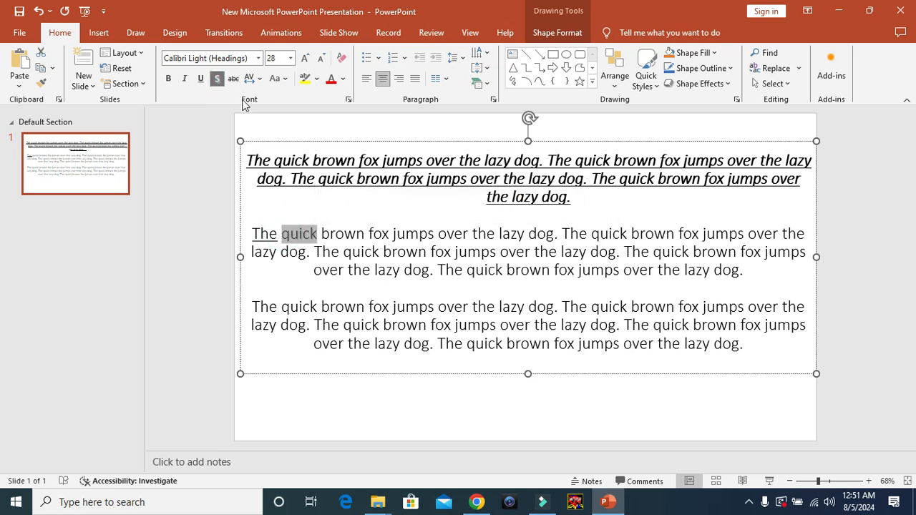
click(326, 202)
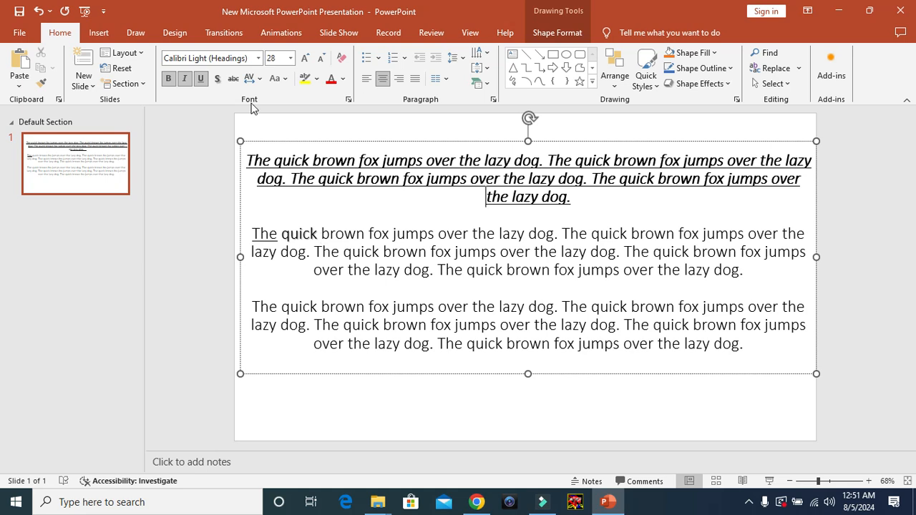
Strike through the word "brown" in the first line of the second paragraph.
drag(322, 234, 368, 236)
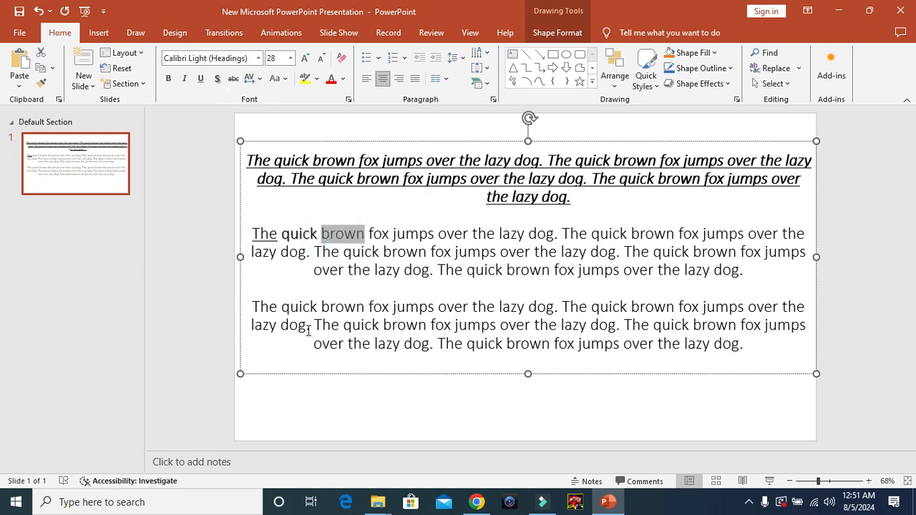
click(235, 86)
click(369, 214)
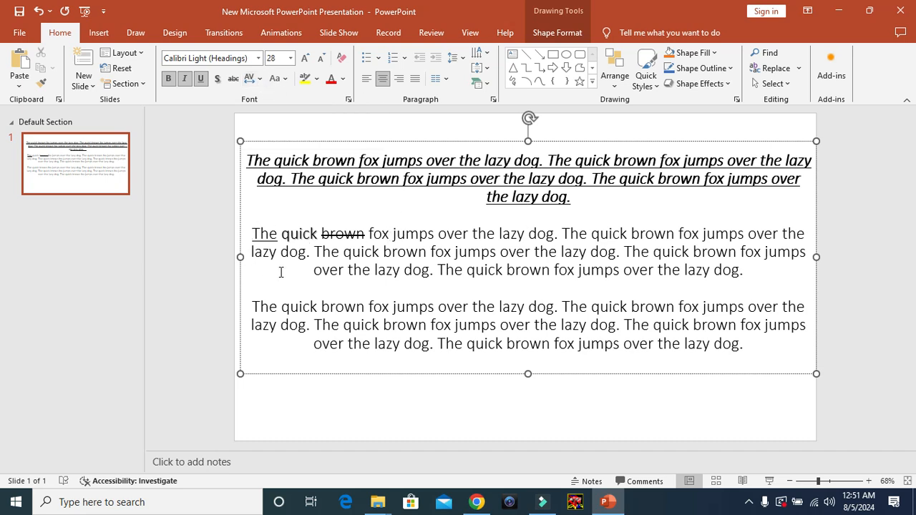
Set the character spacing of the second paragraph's last line to Normal.
drag(312, 272, 747, 273)
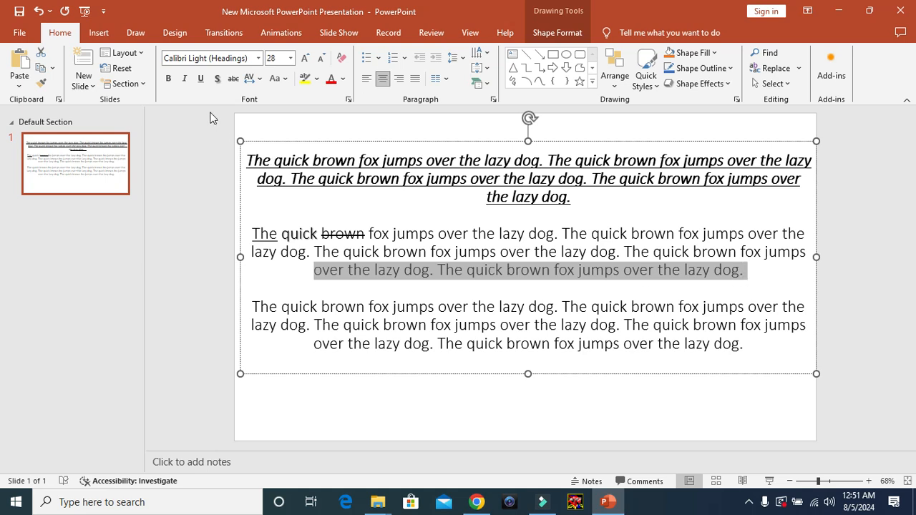
click(254, 81)
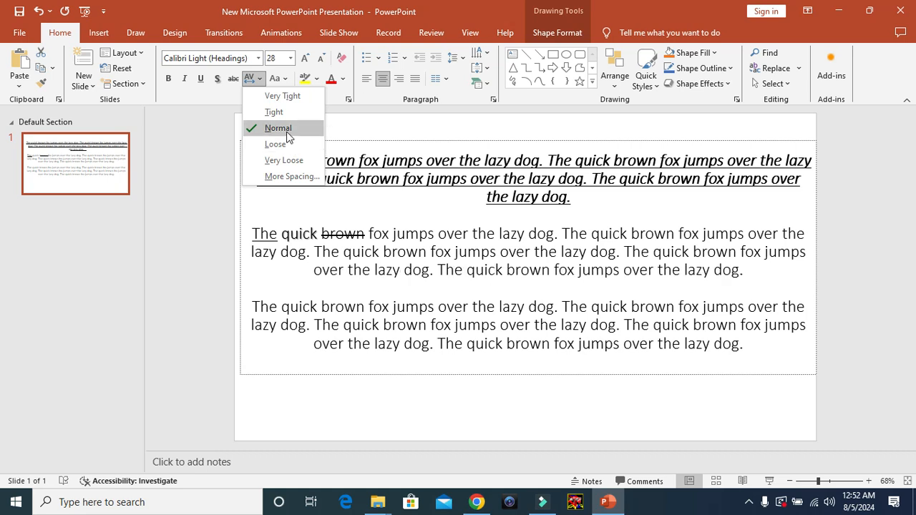
click(288, 137)
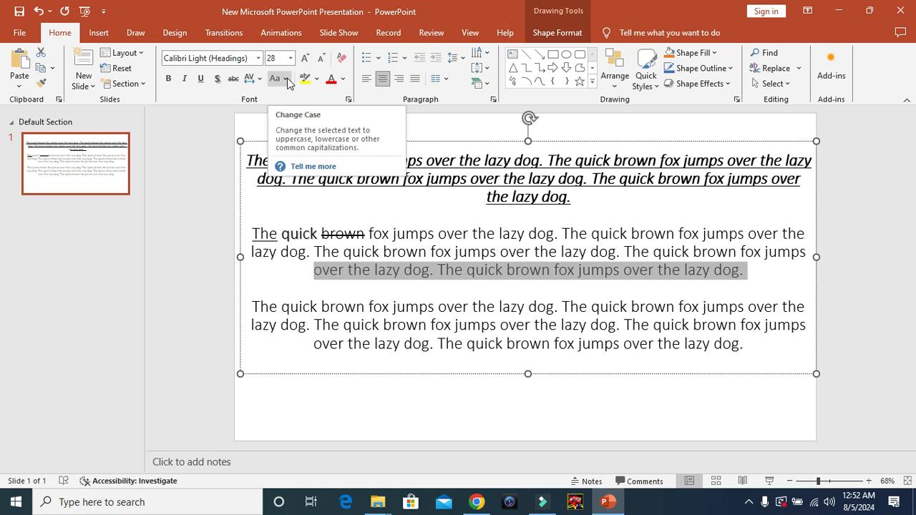
Change the second paragraph's last line to sentence case.
click(357, 252)
drag(305, 273, 747, 273)
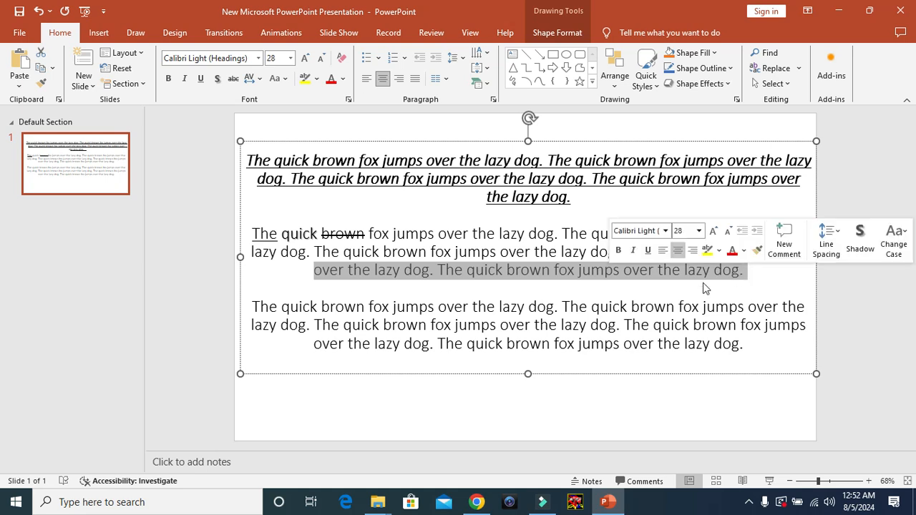
click(287, 80)
click(315, 96)
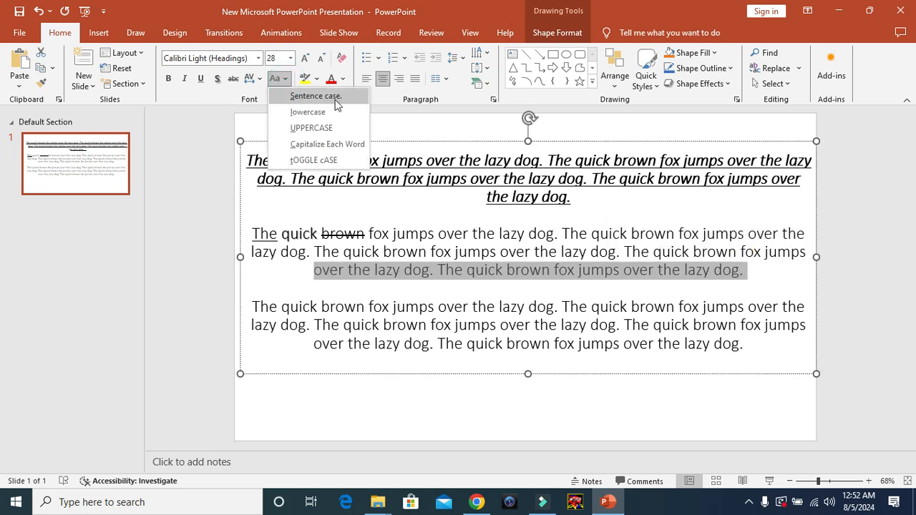
click(337, 101)
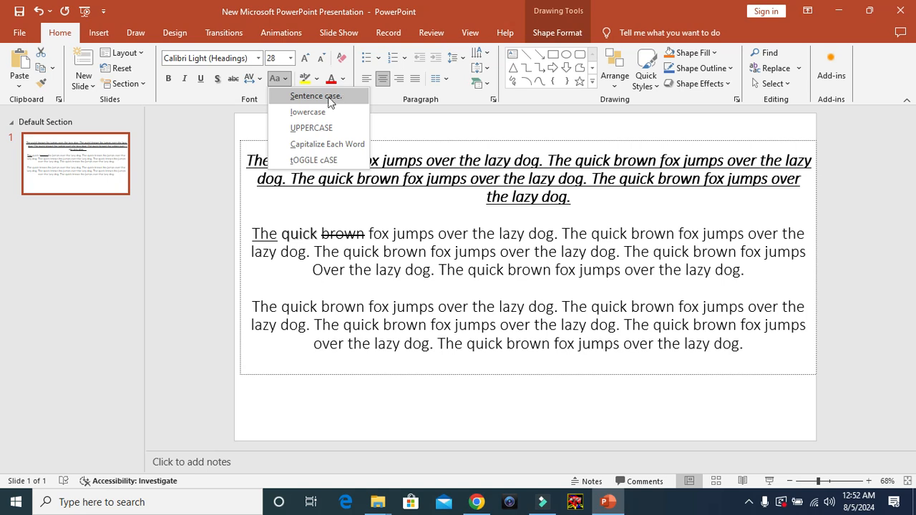
click(306, 98)
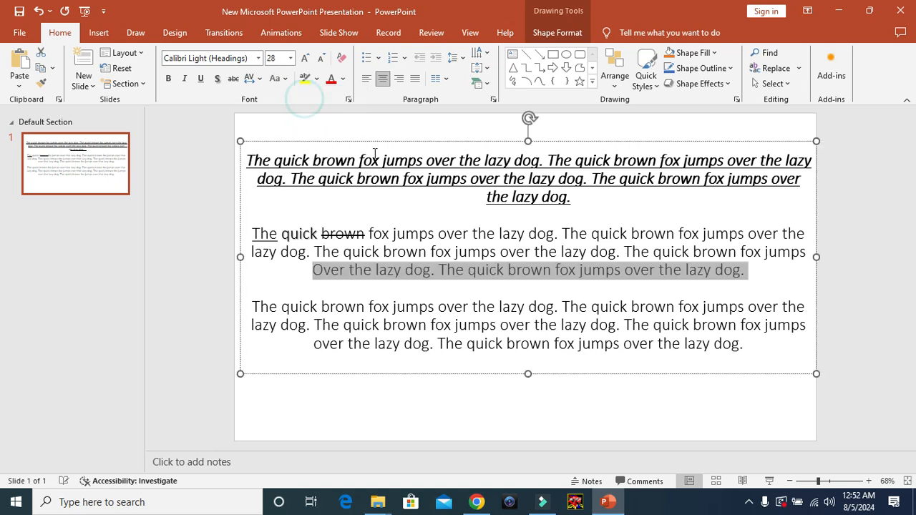
Change the second paragraph's last line to lowercase.
click(491, 272)
drag(309, 270, 742, 272)
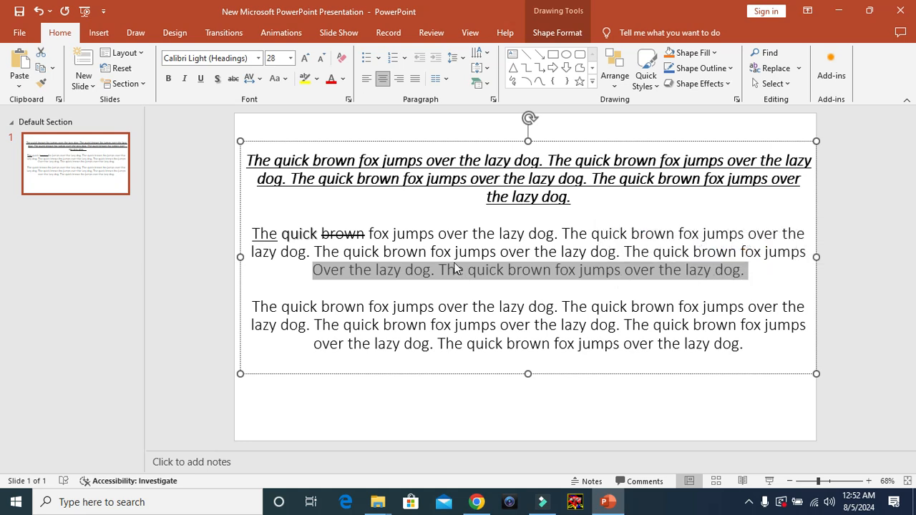
click(284, 80)
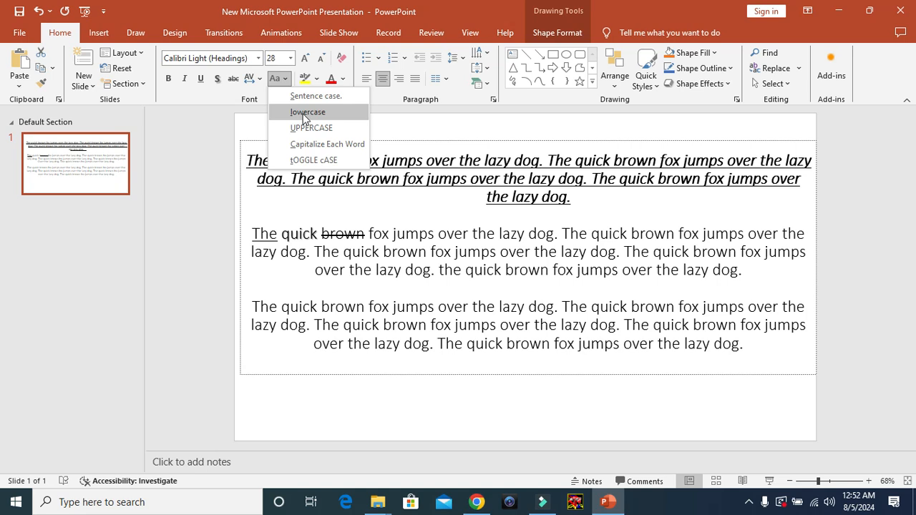
click(307, 115)
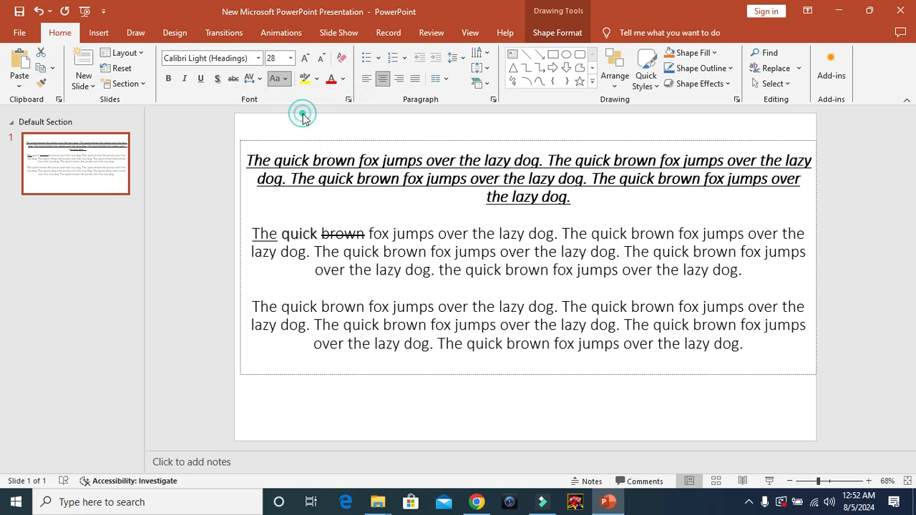
Change the second paragraph's last line to uppercase.
click(317, 269)
drag(317, 270, 737, 272)
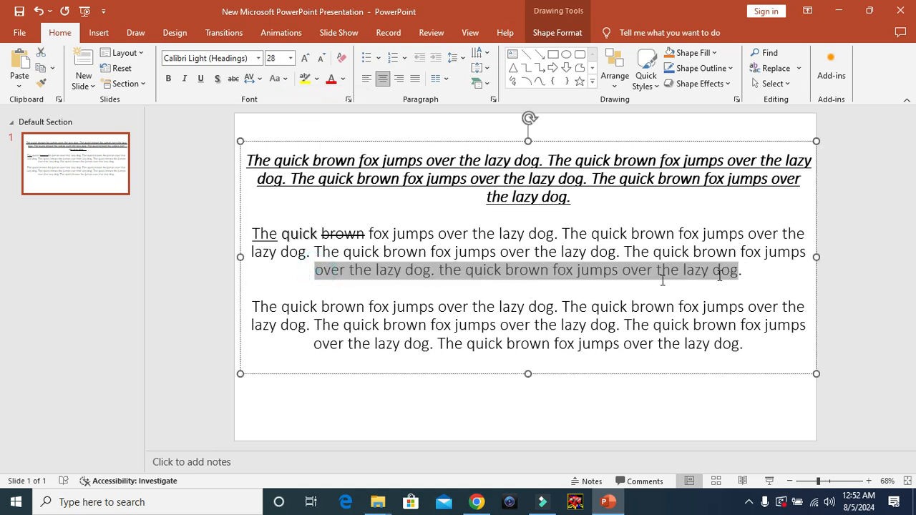
click(284, 79)
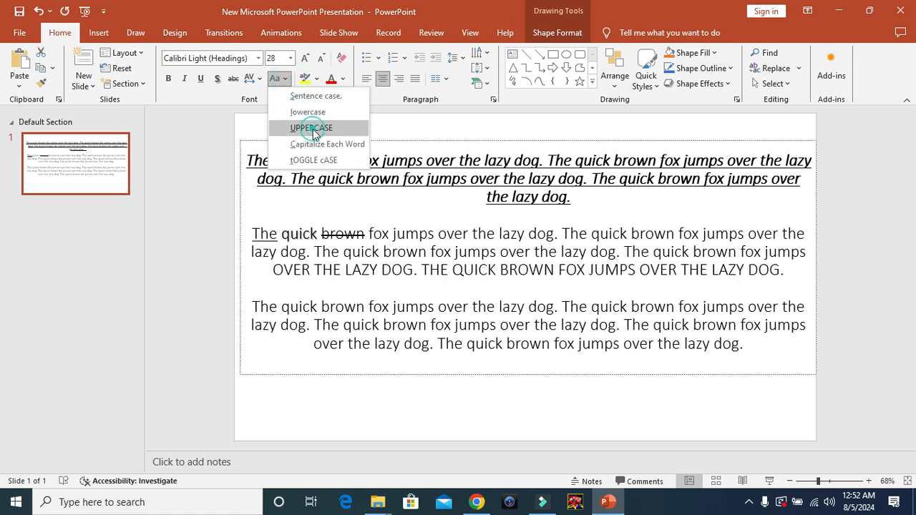
click(313, 129)
Capitalize each word in the second paragraph's last line.
click(278, 270)
drag(278, 270, 785, 273)
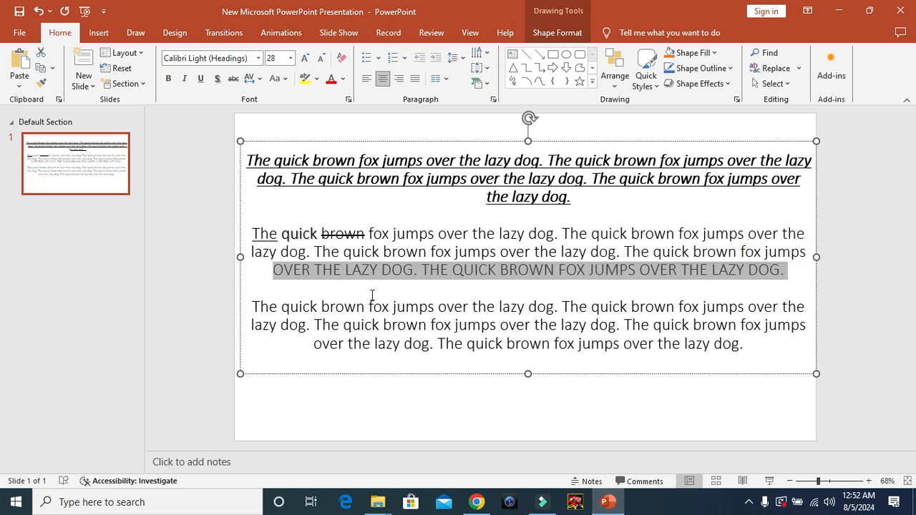
click(286, 80)
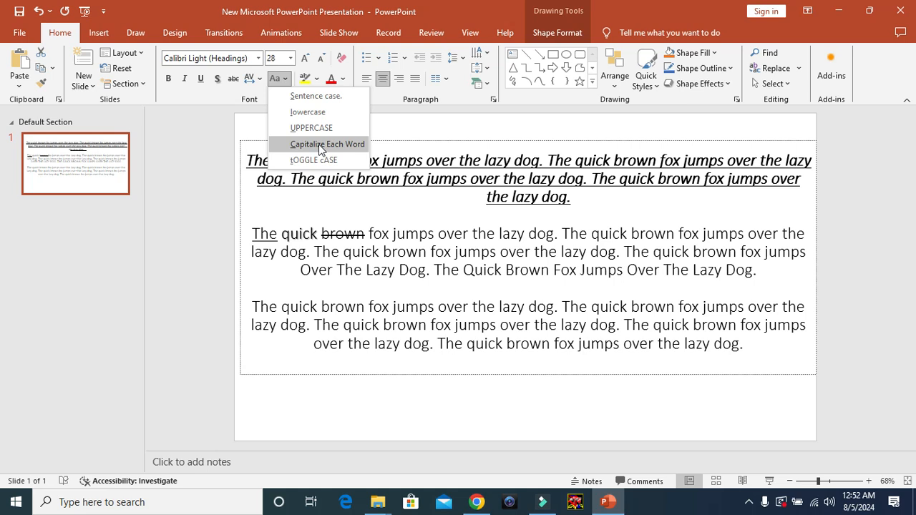
click(320, 144)
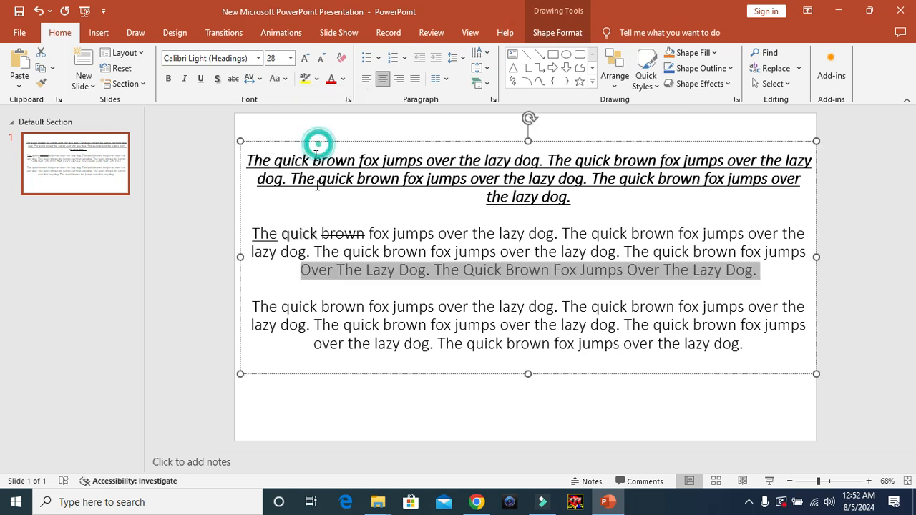
Apply toggle case to the second paragraph's last line.
click(300, 270)
drag(300, 269, 764, 264)
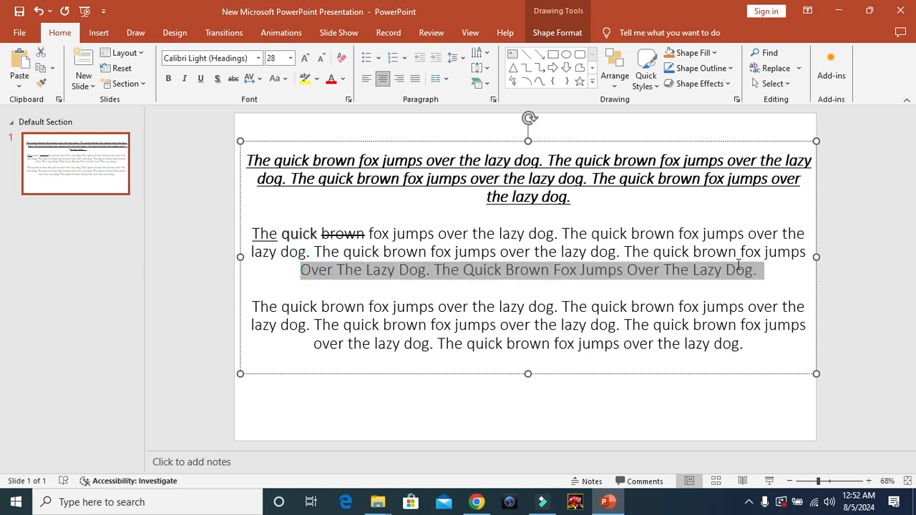
click(535, 284)
drag(301, 271, 830, 280)
click(284, 84)
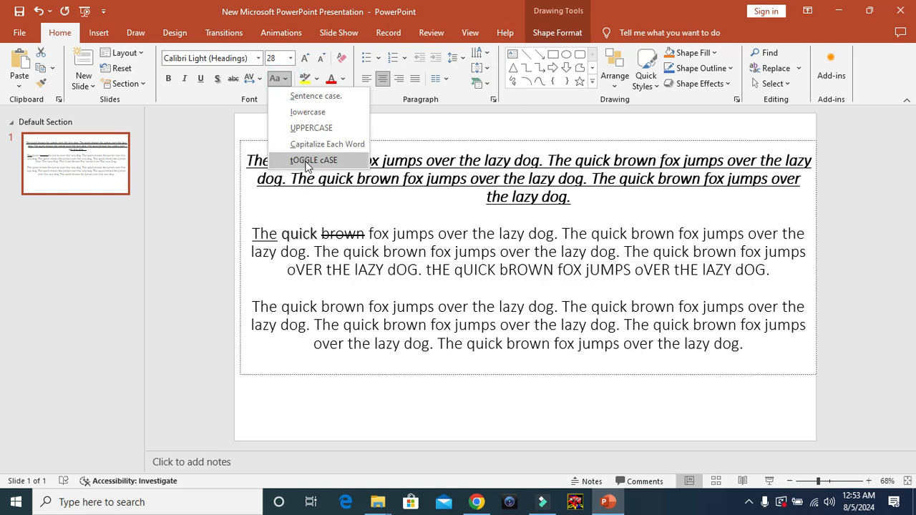
click(308, 162)
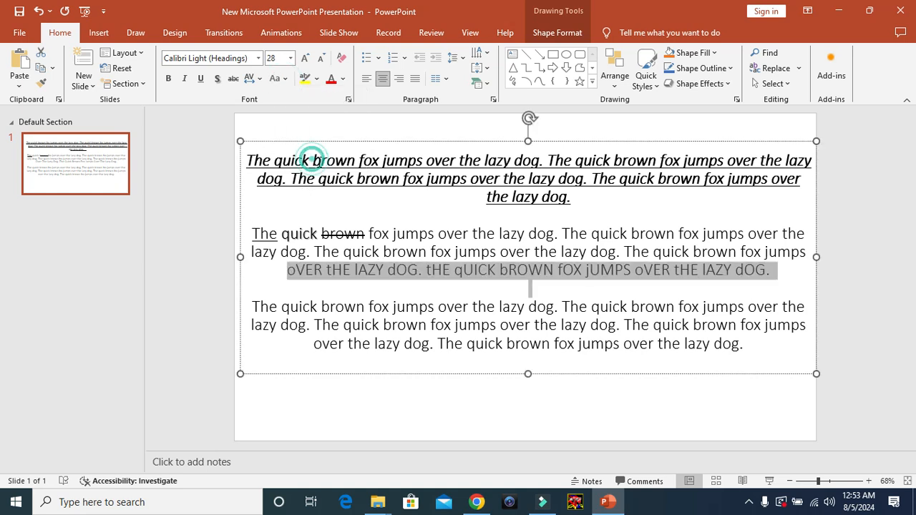
Convert the toggle-case last line of the second paragraph to sentence case.
click(357, 274)
drag(286, 269, 766, 271)
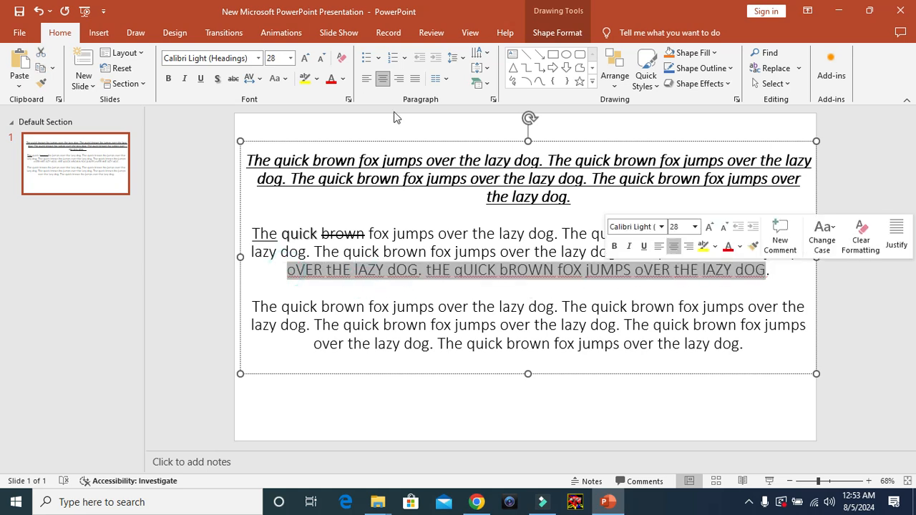
click(287, 78)
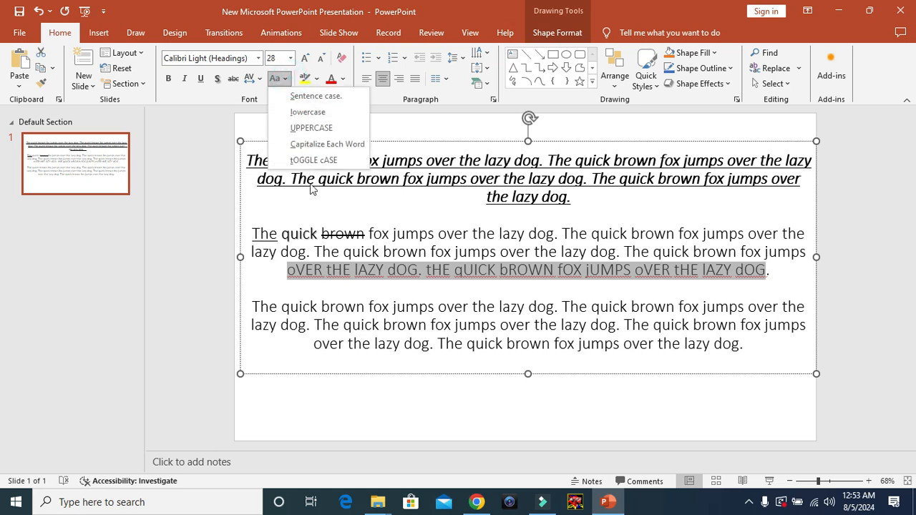
click(309, 97)
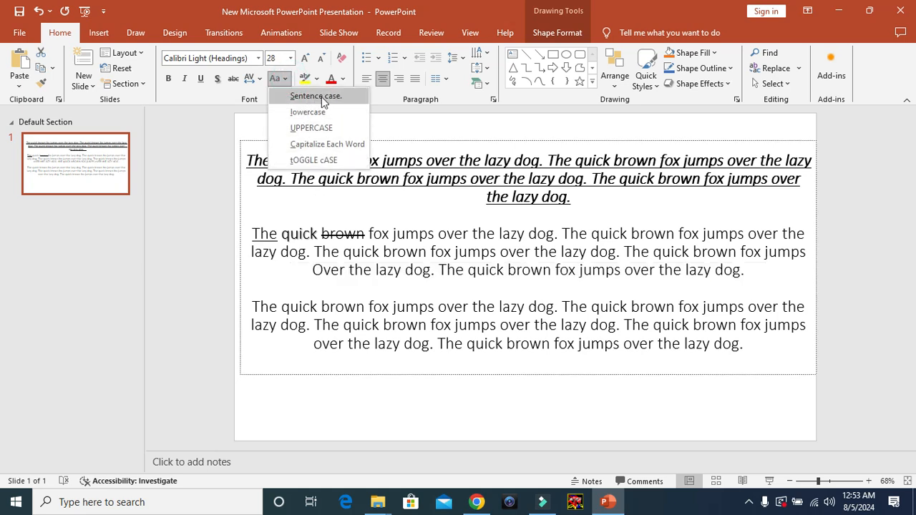
click(322, 98)
click(378, 270)
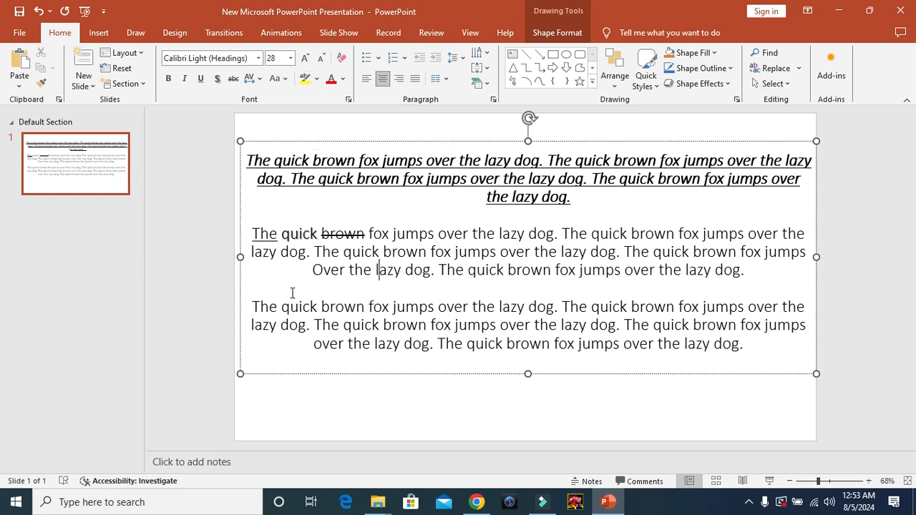
Highlight "Over the lazy dog" in the second paragraph's last line in yellow.
drag(310, 270, 427, 273)
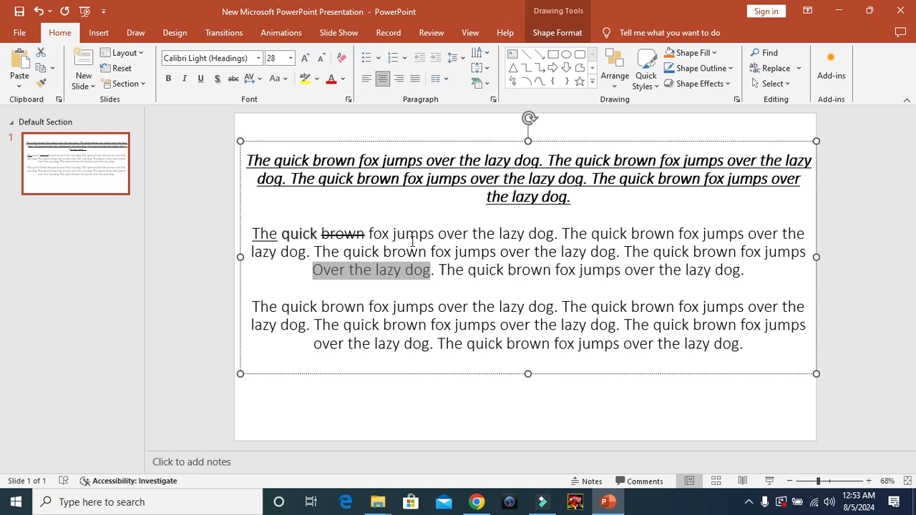
click(305, 79)
click(430, 289)
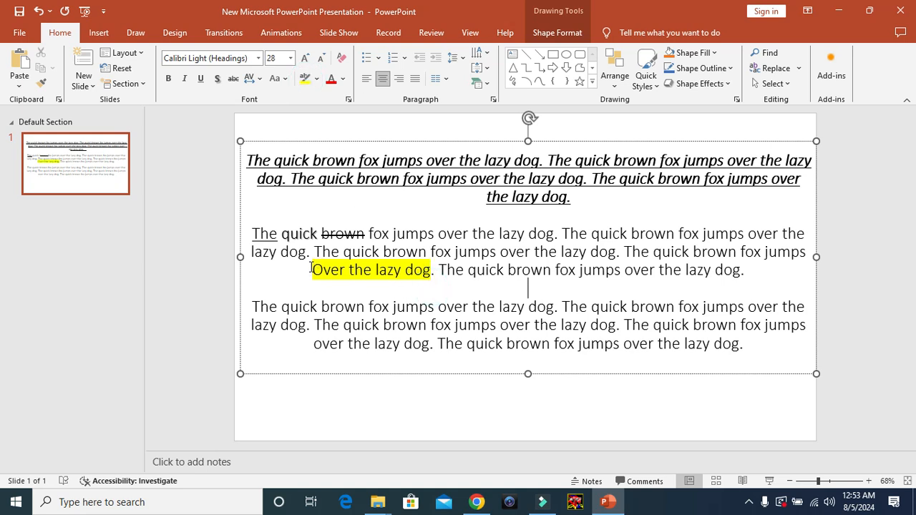
Highlight the last sentence of the second paragraph in bright green.
drag(440, 270, 746, 269)
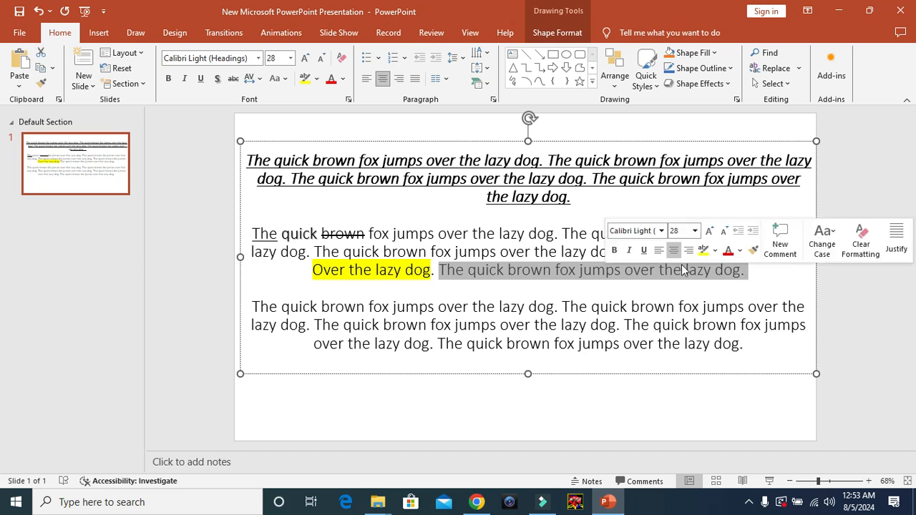
click(317, 80)
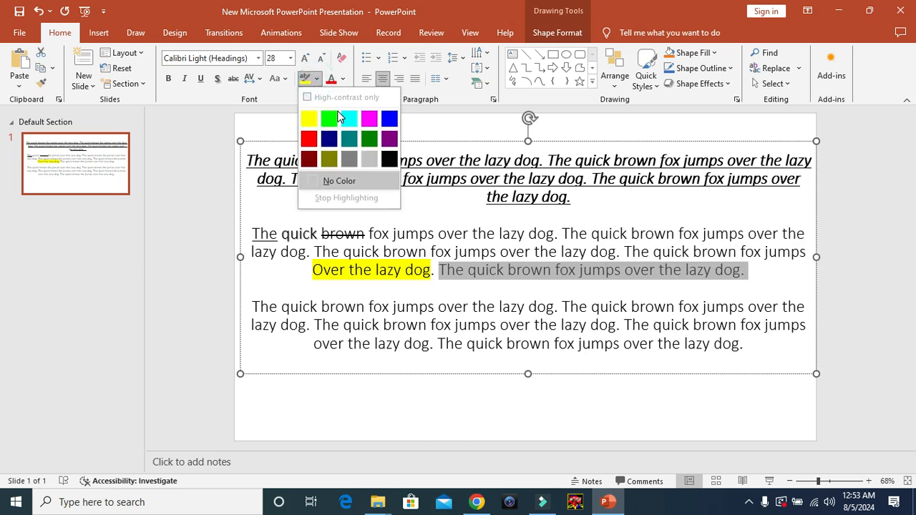
click(331, 116)
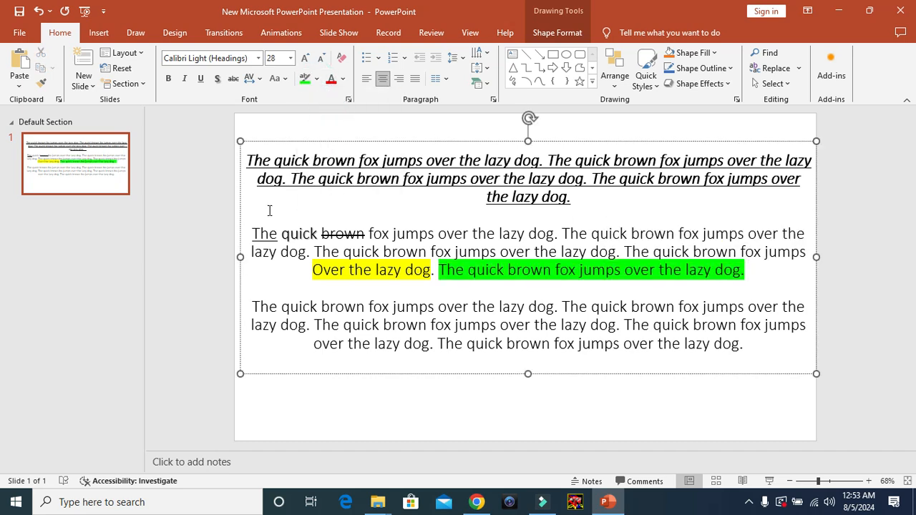
Highlight the first sentence of the third paragraph in teal.
drag(254, 307, 561, 307)
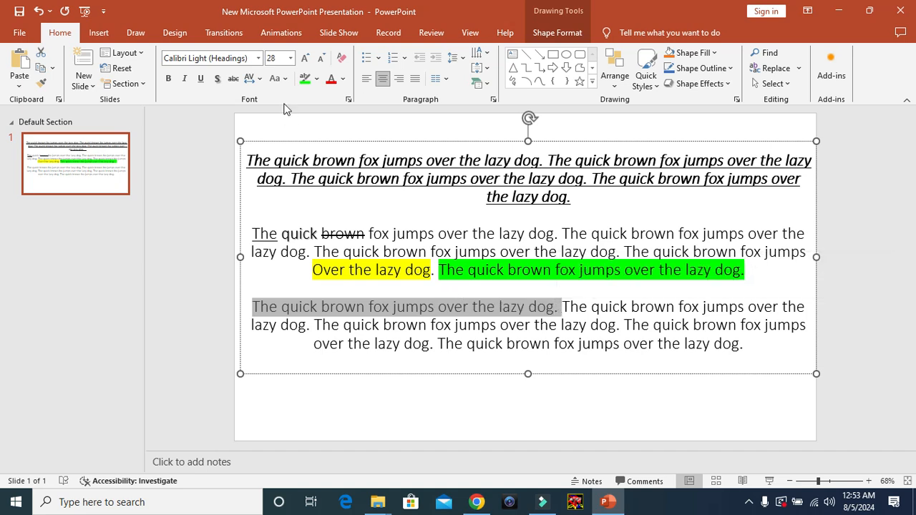
click(317, 79)
click(348, 140)
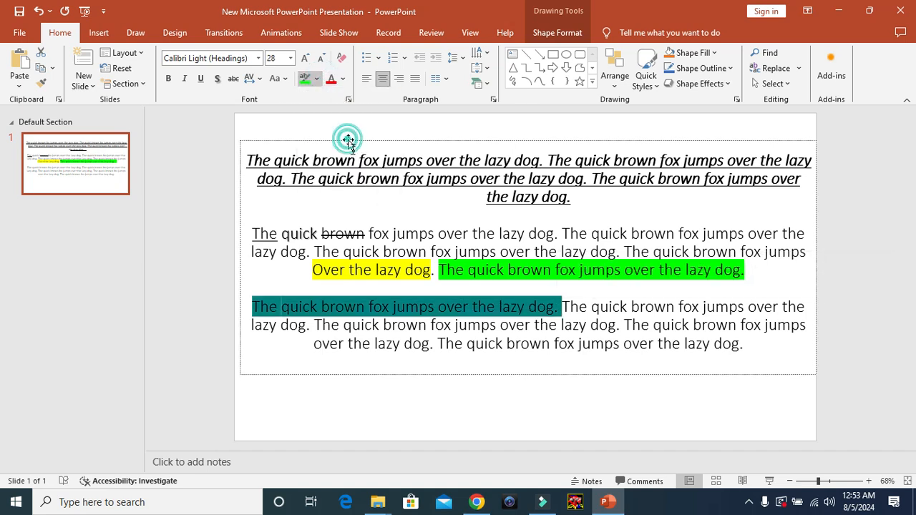
Highlight the rest of the third paragraph's first line, from its second sentence on, in yellow.
drag(581, 308, 805, 308)
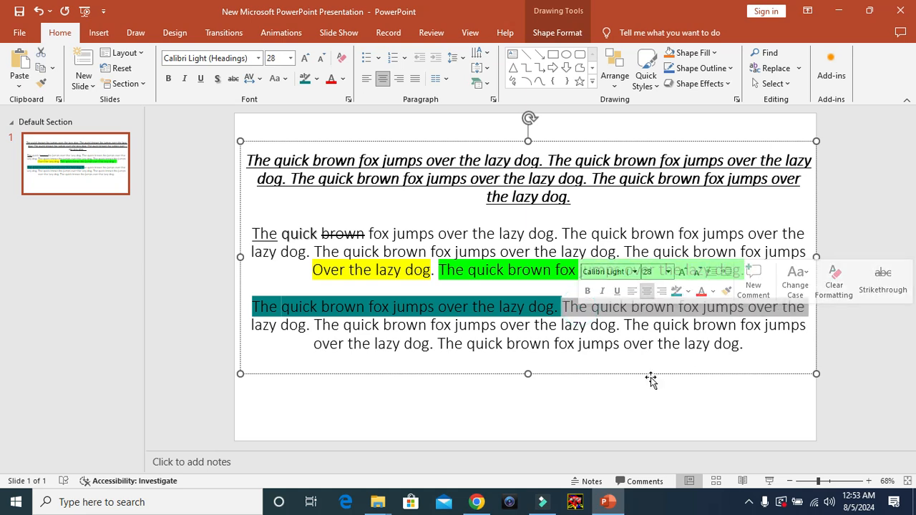
click(317, 79)
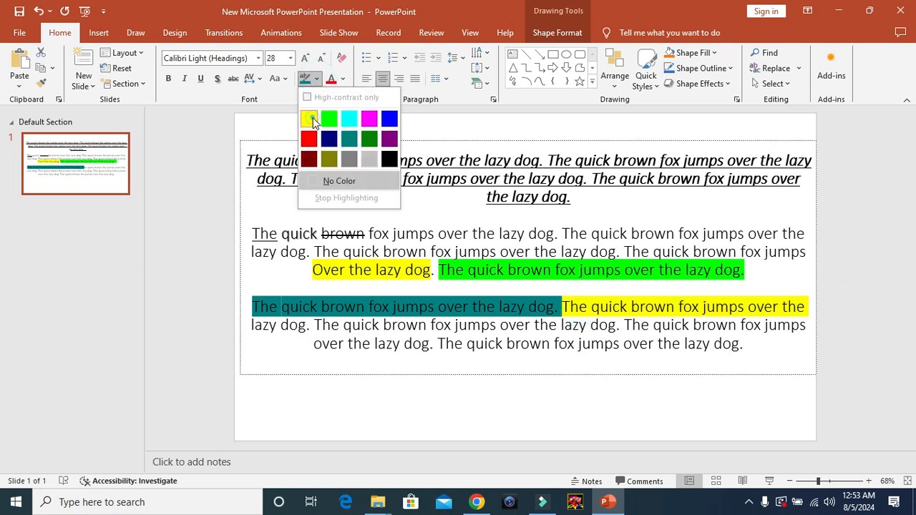
click(310, 118)
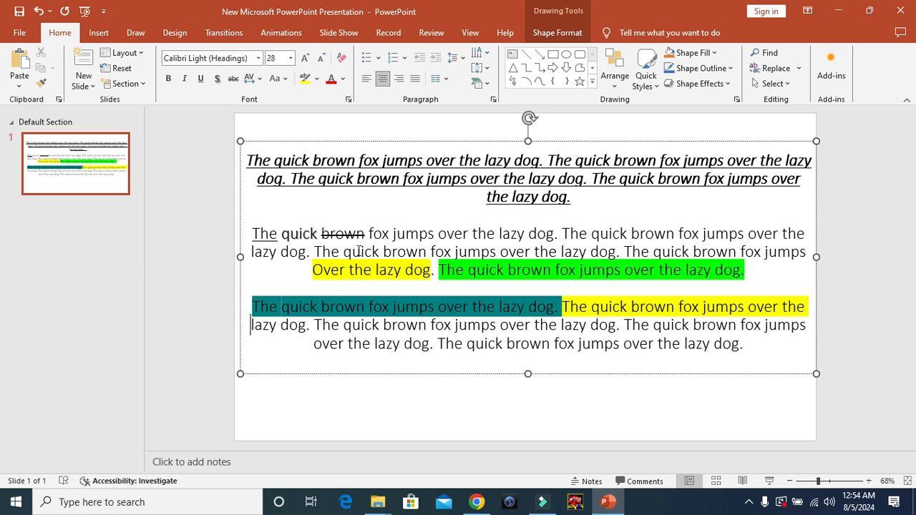
click(402, 343)
Color the second paragraph's first line red, from "jumps" to the end of the line.
drag(393, 236, 792, 241)
click(393, 236)
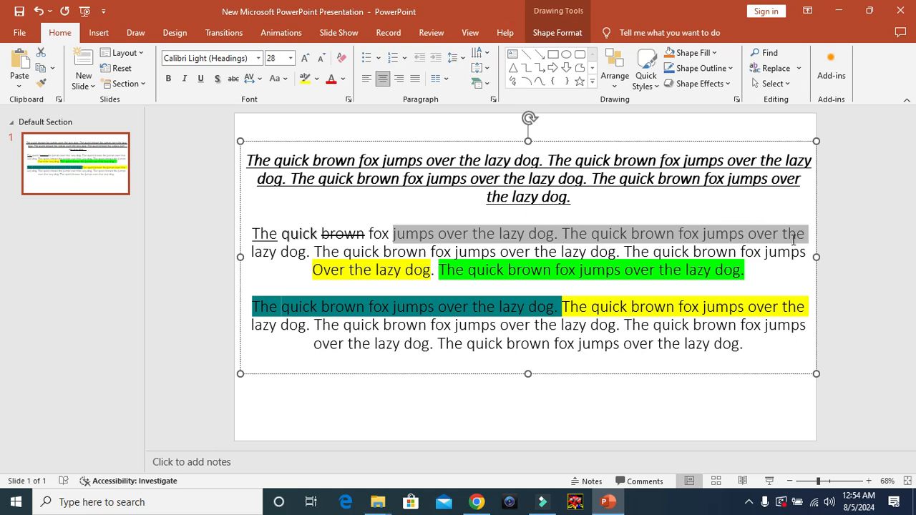
click(343, 80)
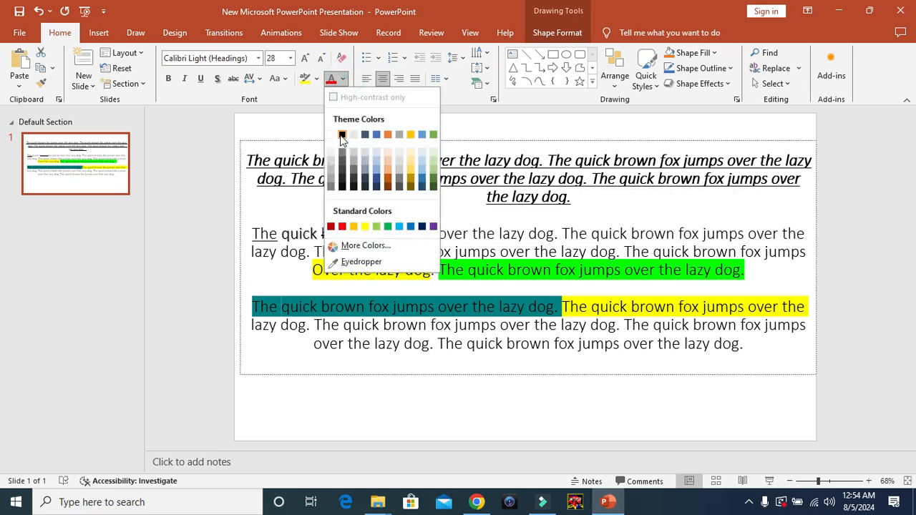
click(342, 226)
click(446, 234)
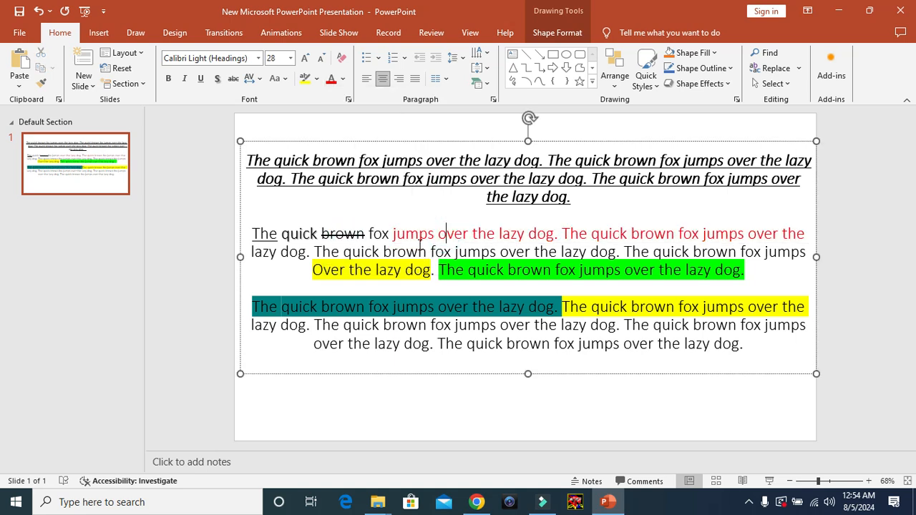
Change the font color of the third paragraph's last line to the standard green.
drag(313, 345, 744, 355)
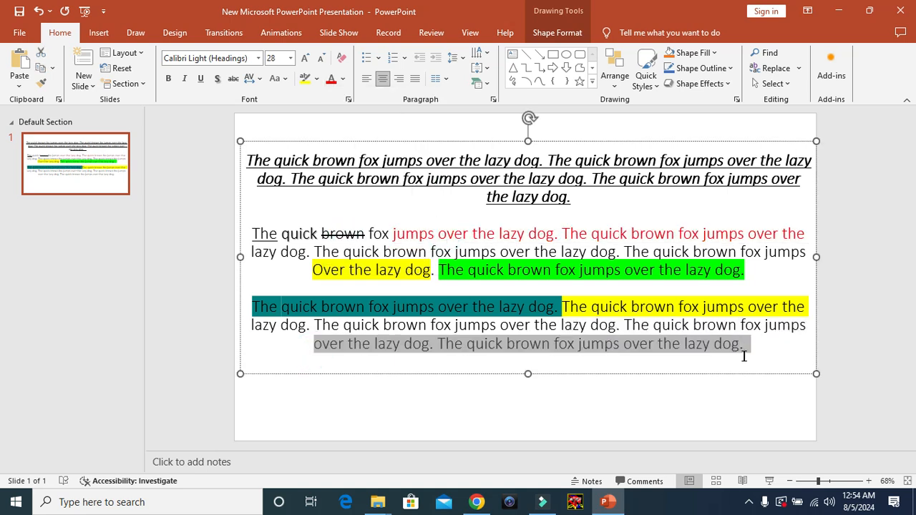
click(343, 79)
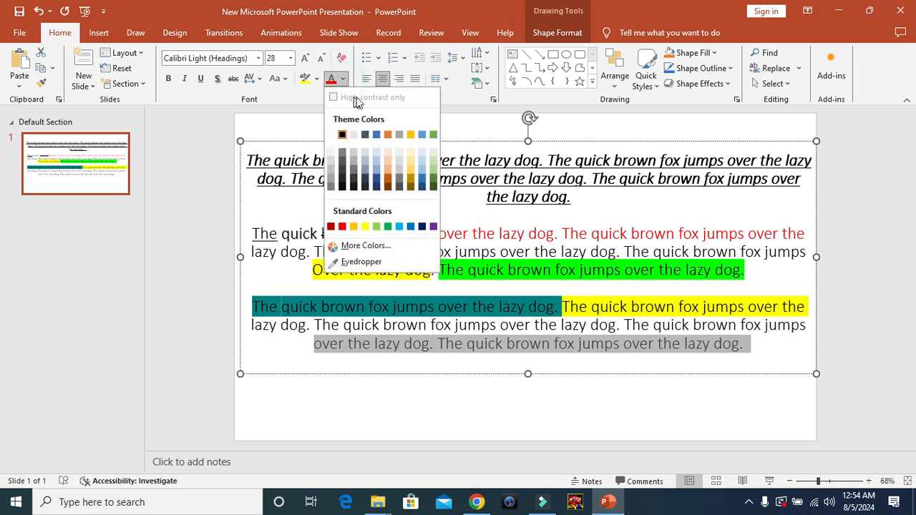
click(387, 228)
click(538, 352)
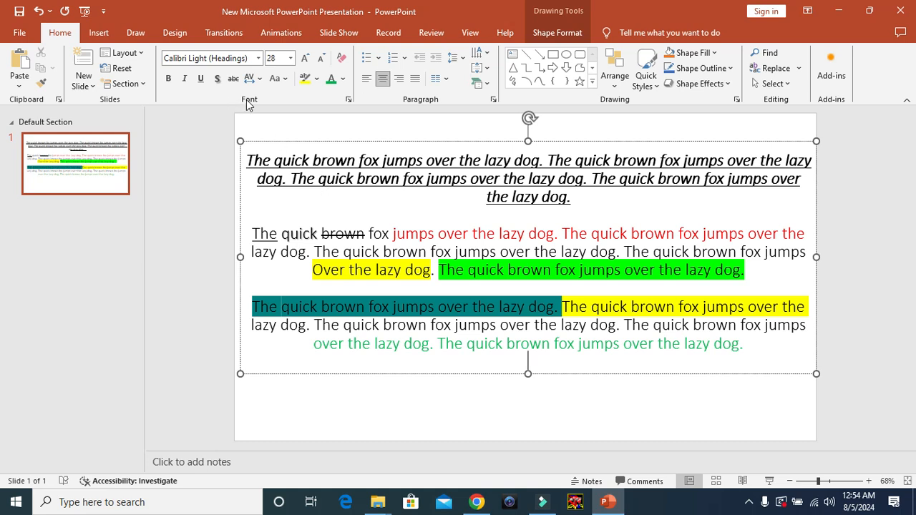
Check which font styles are applied to the first paragraph and to the opening words of the second paragraph.
click(398, 227)
drag(247, 160, 792, 190)
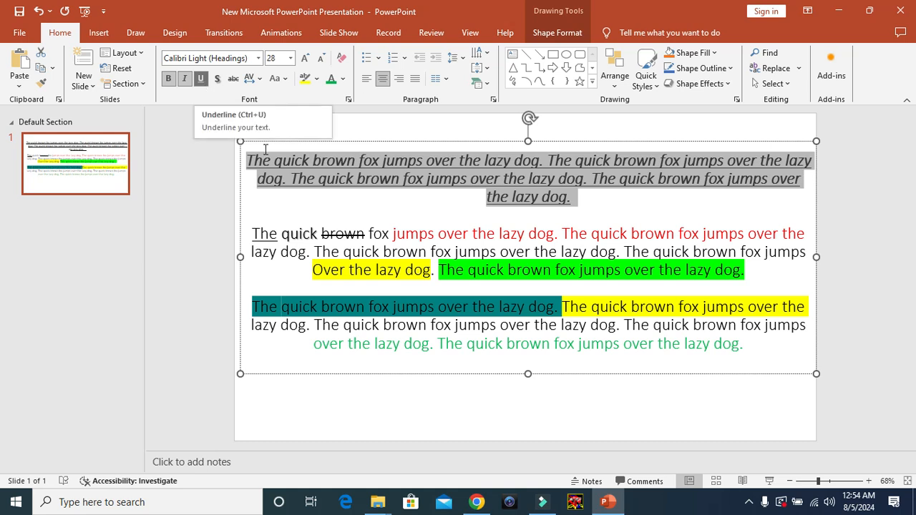
click(390, 234)
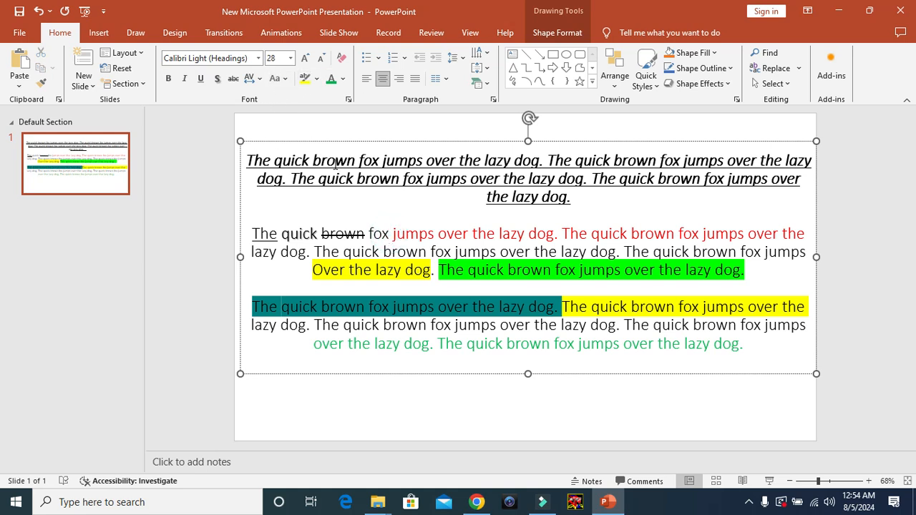
click(320, 234)
double_click(289, 234)
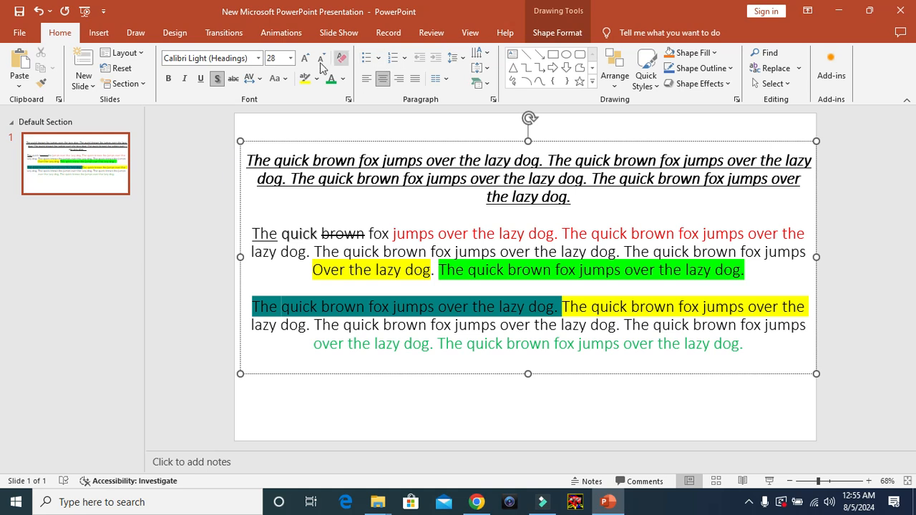